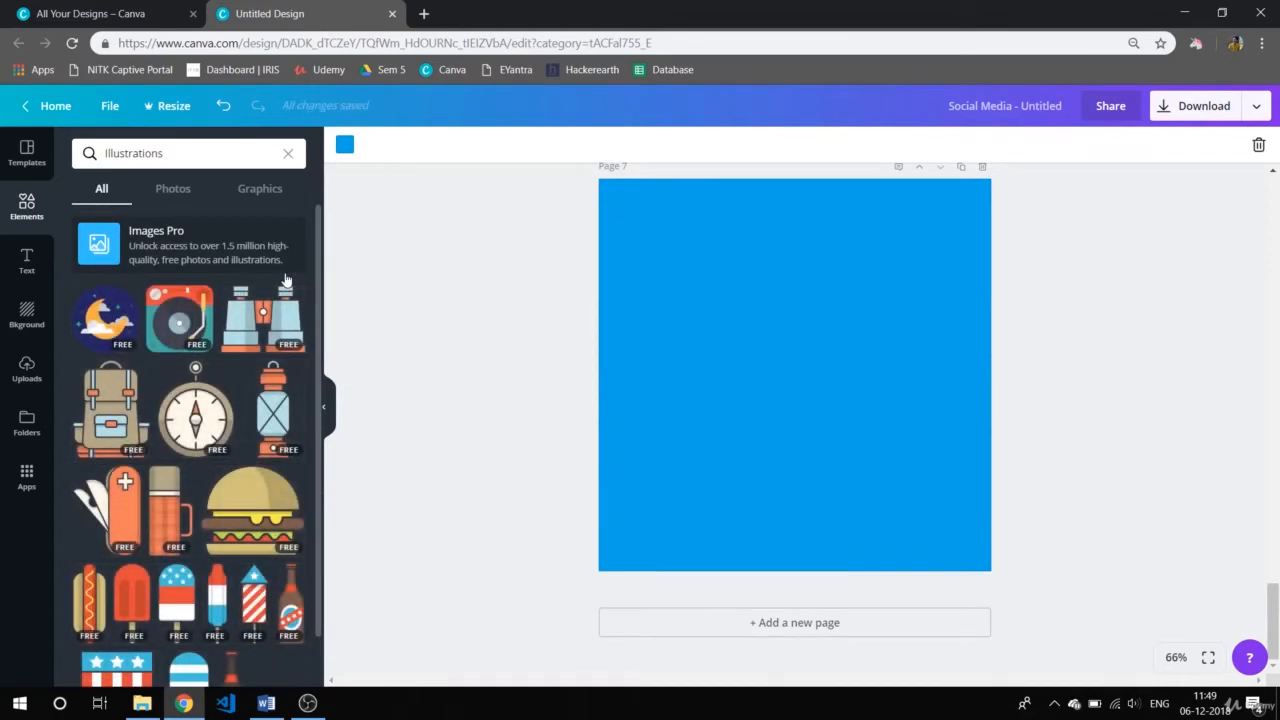
- Browse the free illustrations in the Illustrations results for artwork to place on page 7
scroll(231, 492, "down", 1)
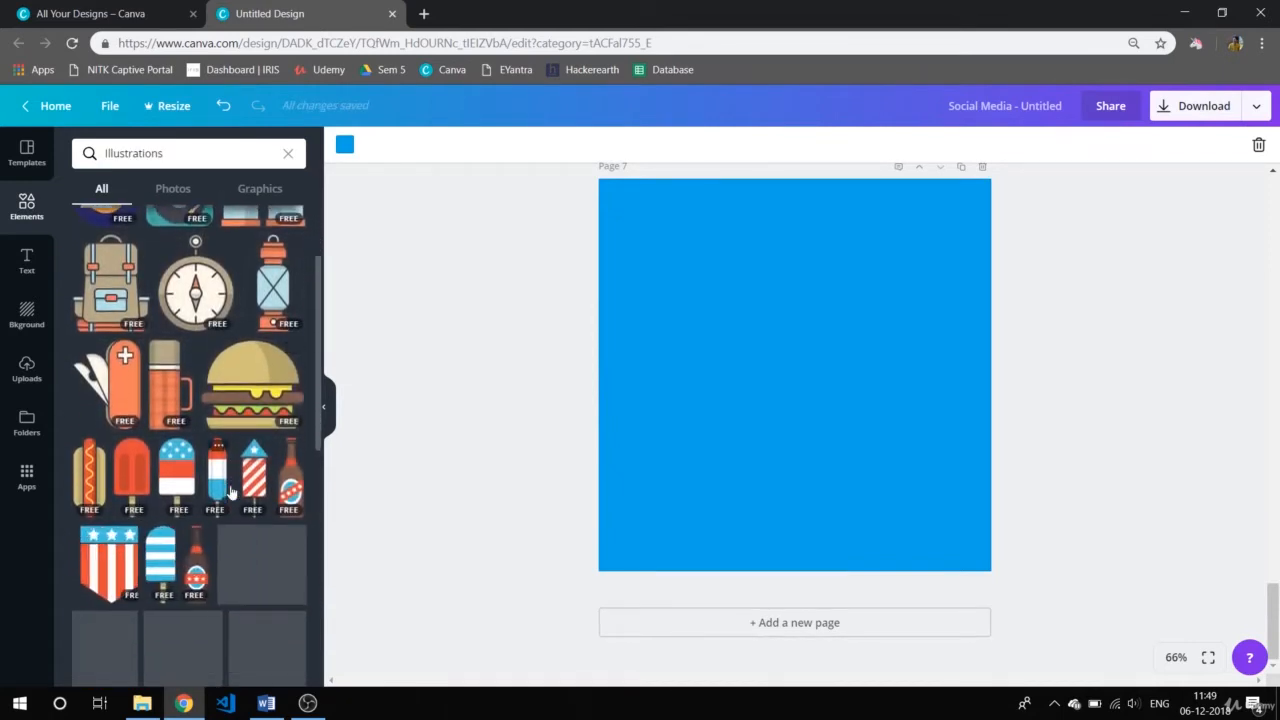
scroll(230, 490, "down", 2)
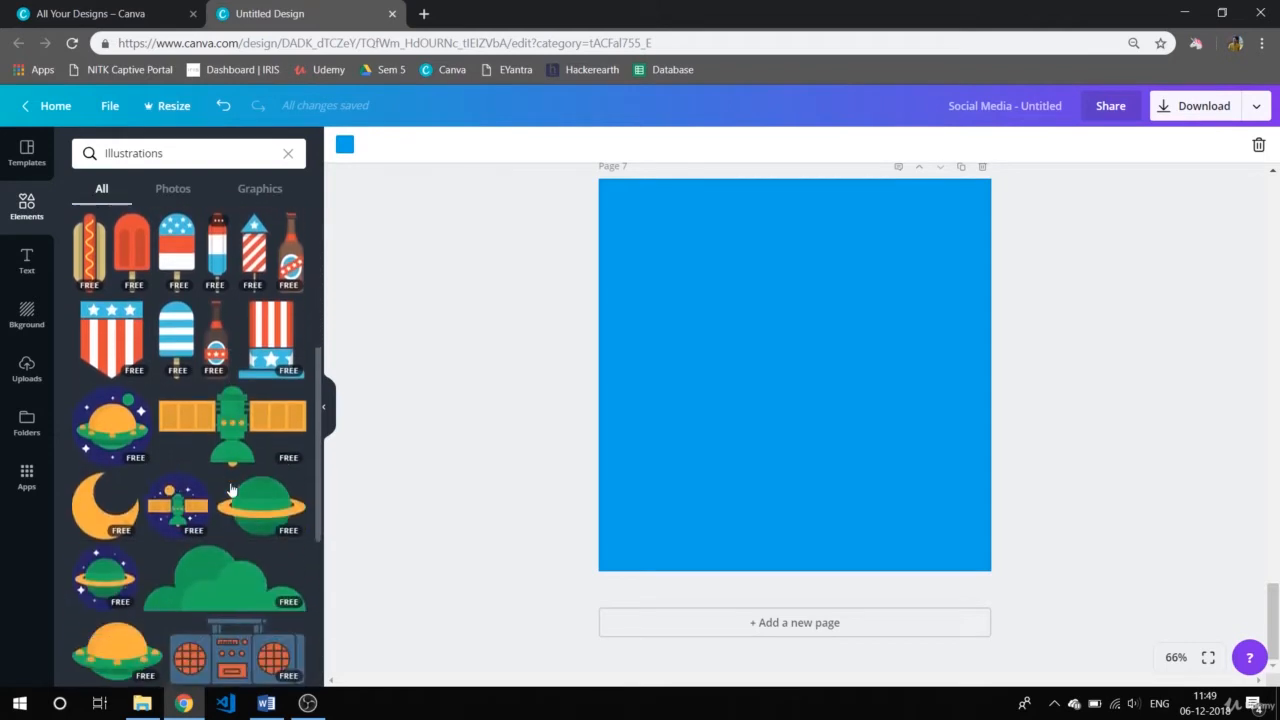
scroll(230, 488, "down", 1)
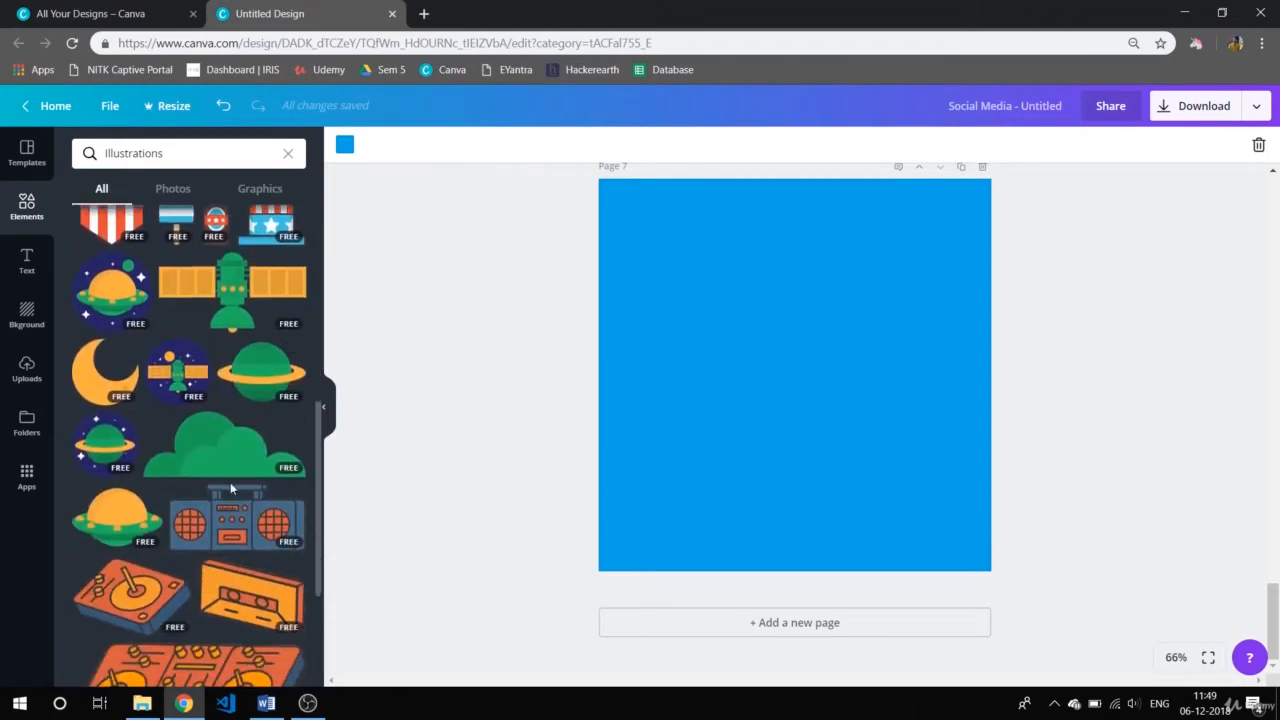
scroll(230, 487, "down", 1)
scroll(231, 487, "down", 2)
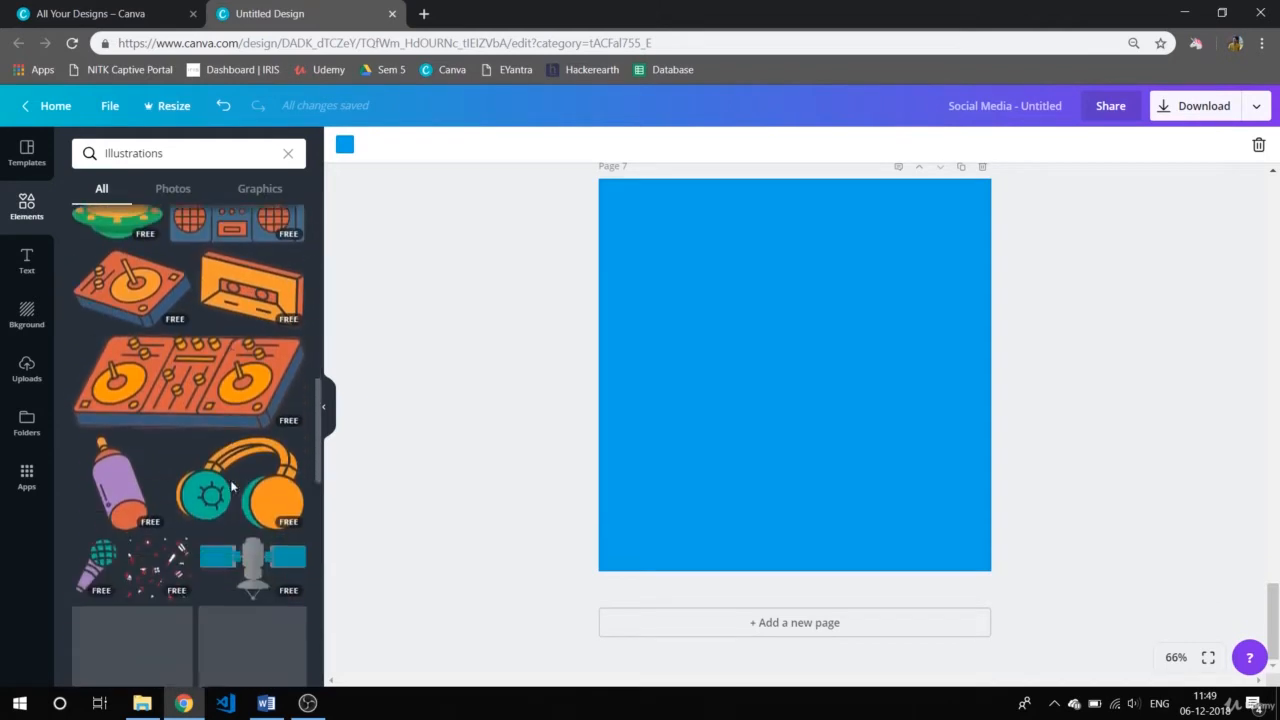
scroll(230, 487, "down", 2)
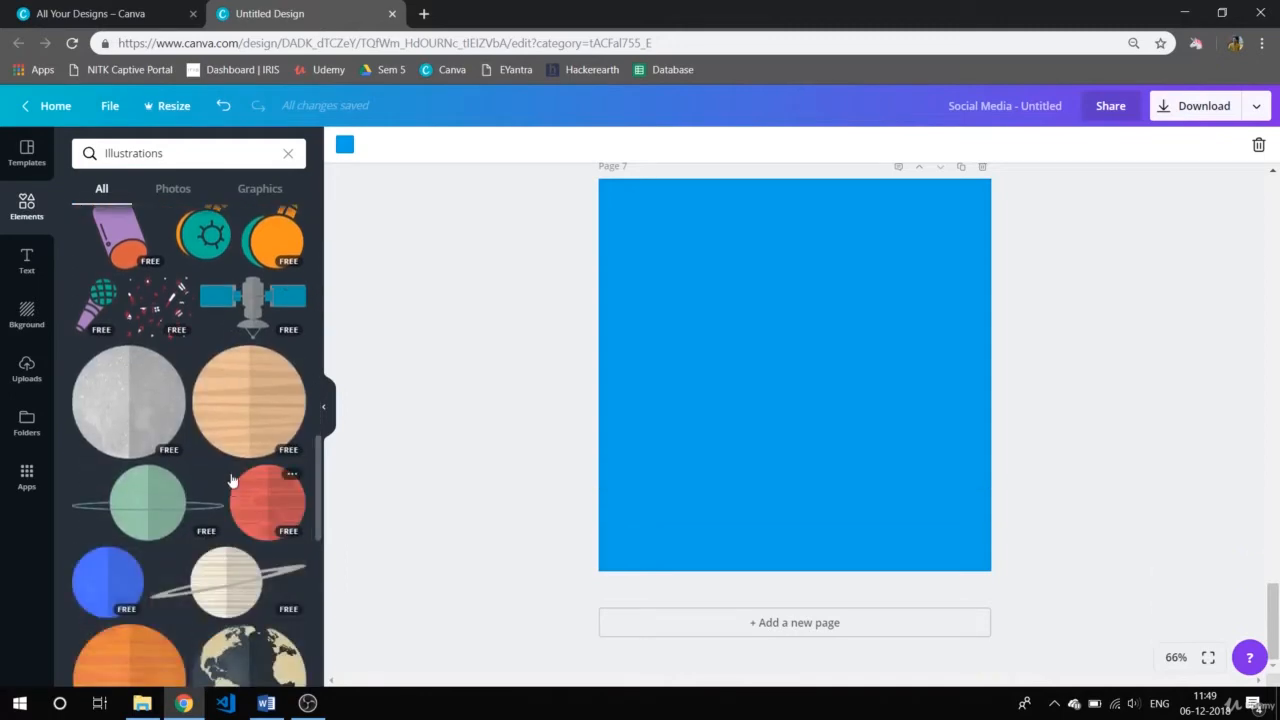
scroll(231, 482, "down", 2)
scroll(231, 481, "down", 5)
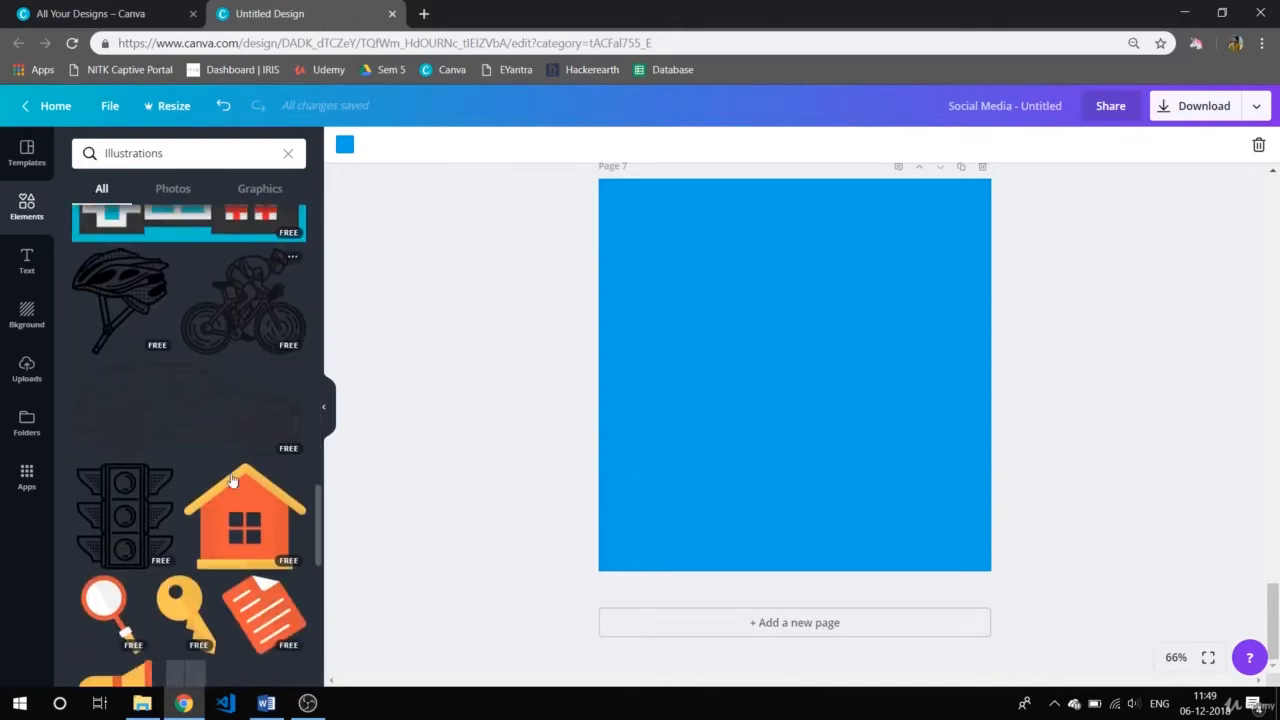
scroll(231, 481, "up", 15)
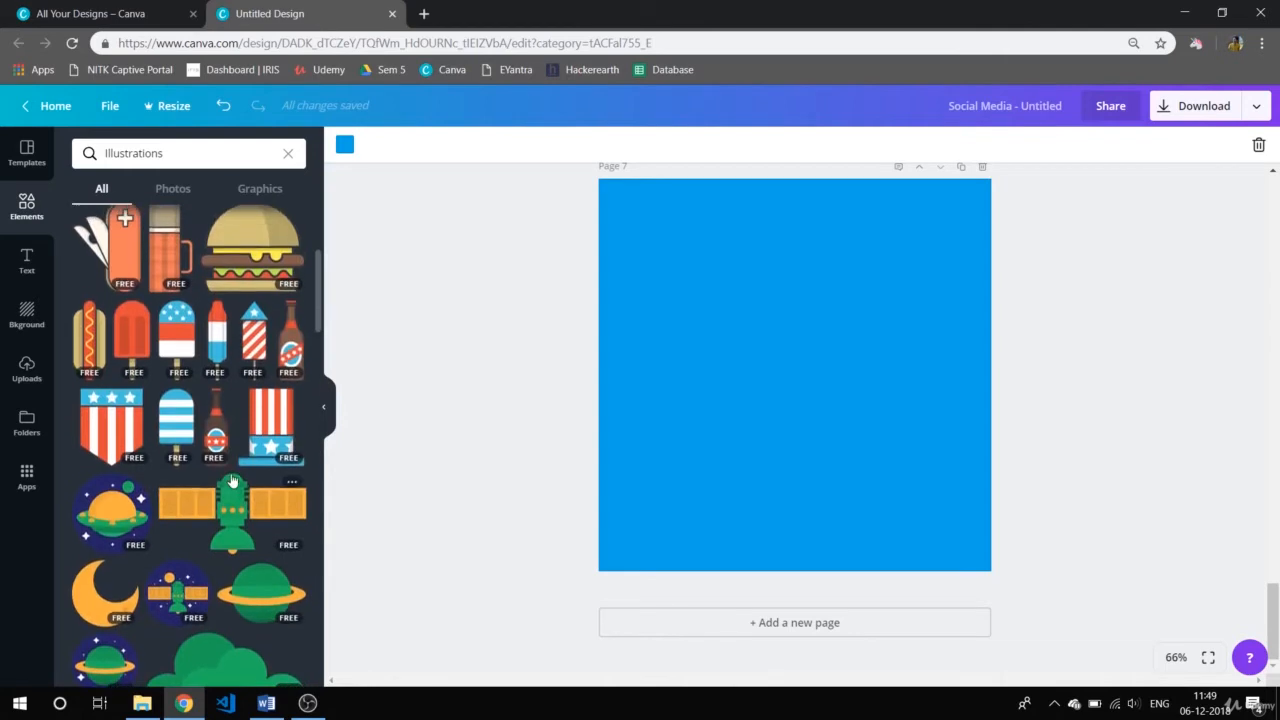
- Add the burger illustration to page 7, shrink it to about a third of the page width and place it near the upper-left corner
scroll(230, 472, "up", 2)
left_click(253, 492)
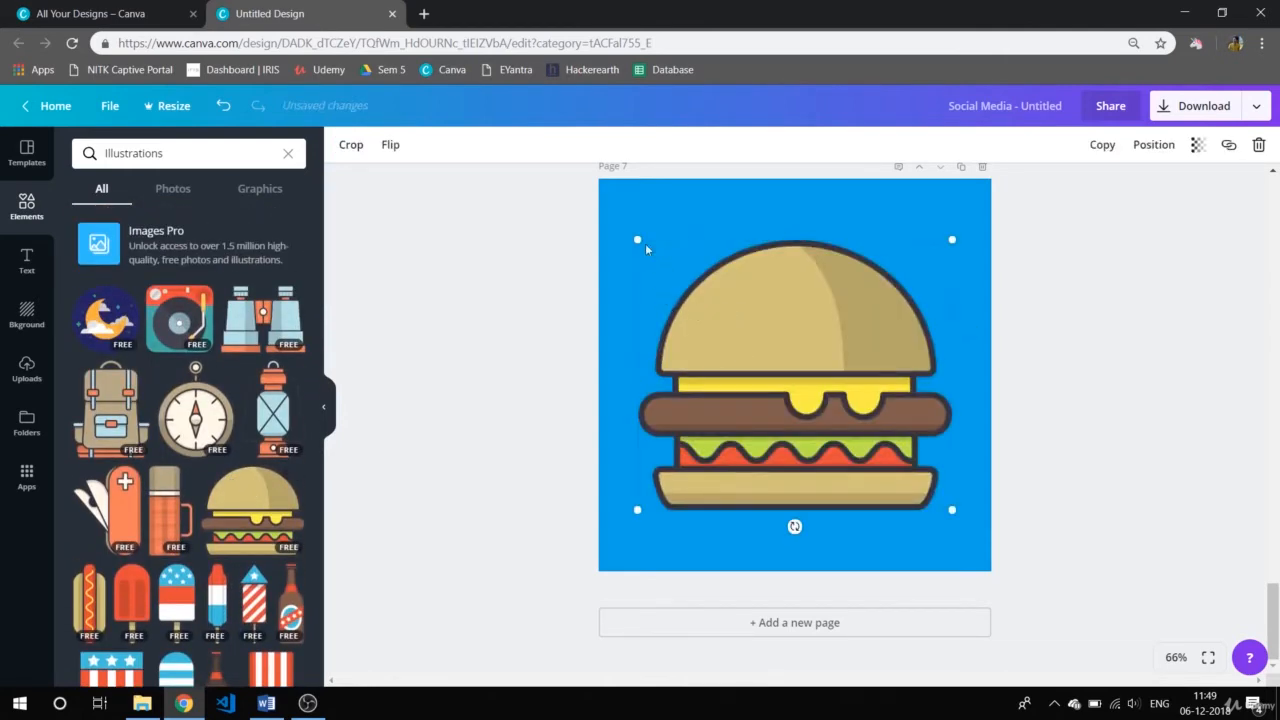
left_click_drag(640, 241, 828, 403)
left_click_drag(898, 466, 684, 256)
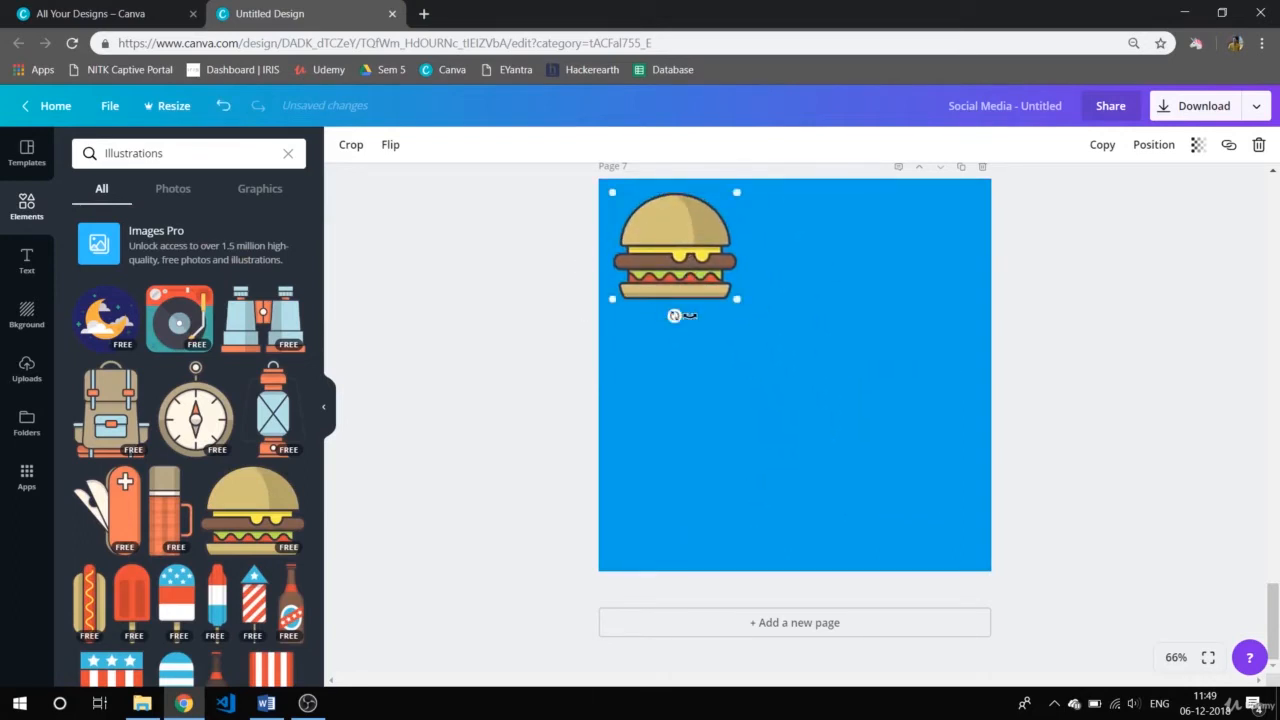
- Rotate the burger slightly counterclockwise and shift it partly beyond the page's upper-left corner
left_click_drag(680, 316, 702, 311)
left_click_drag(640, 252, 601, 229)
left_click(528, 298)
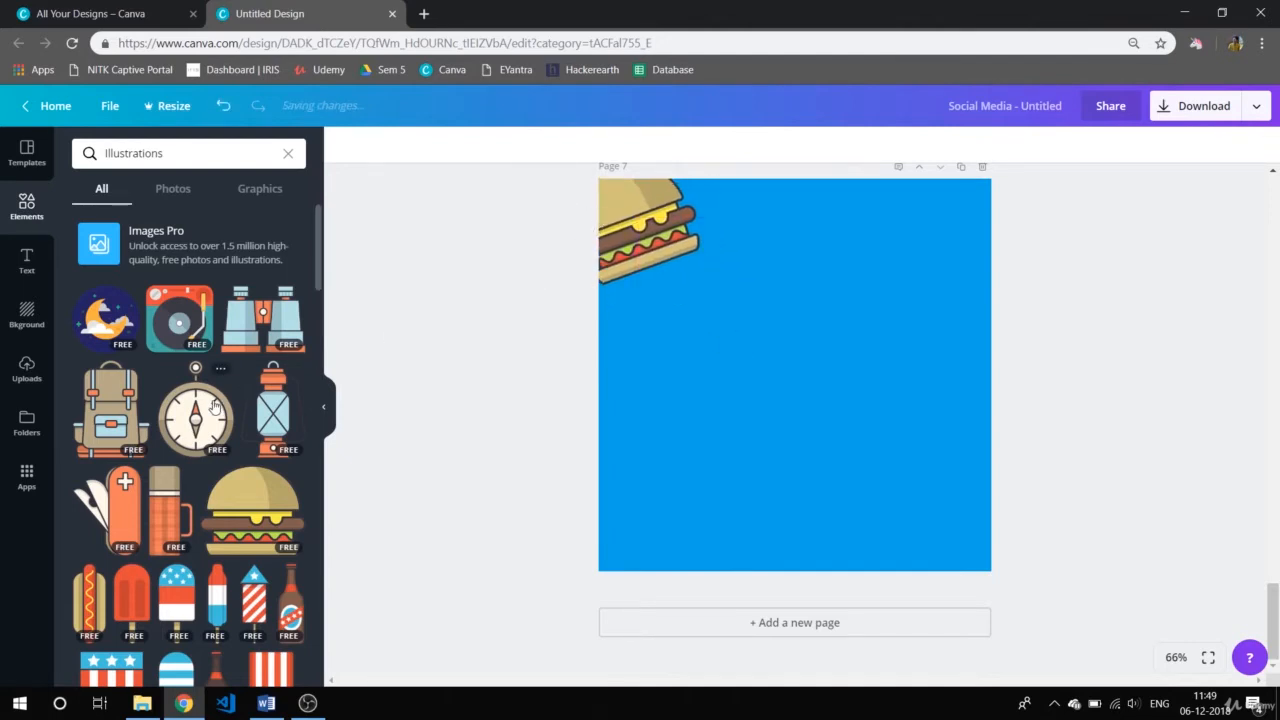
- Add the compass illustration, shrink it to about a quarter of the page width and place it partly beyond the upper-right corner
left_click(215, 404)
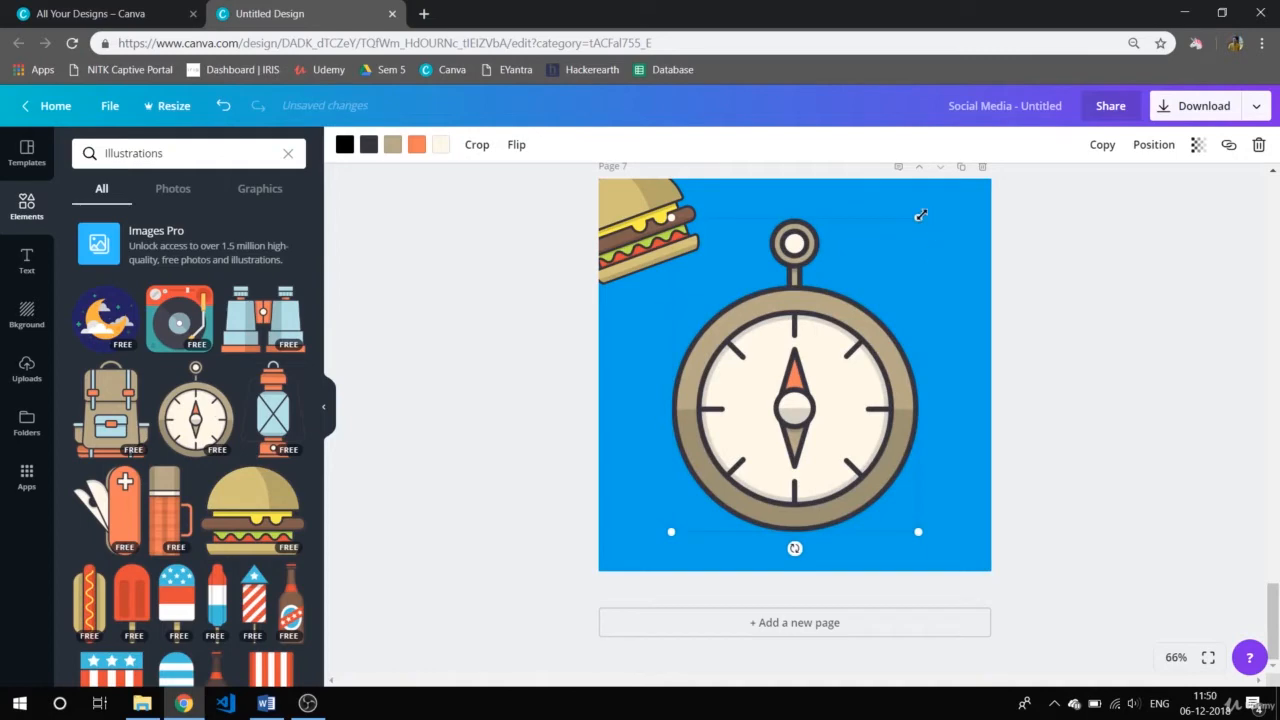
left_click_drag(920, 214, 774, 400)
left_click_drag(700, 510, 940, 250)
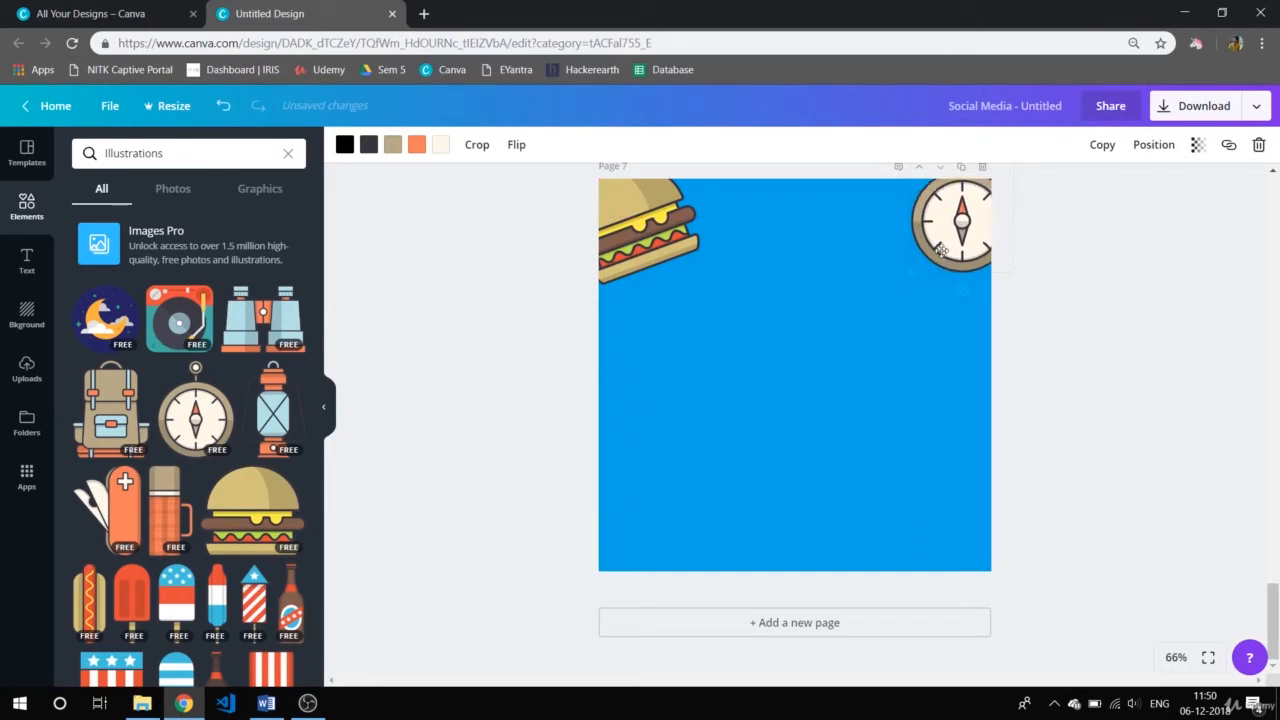
left_click(1108, 306)
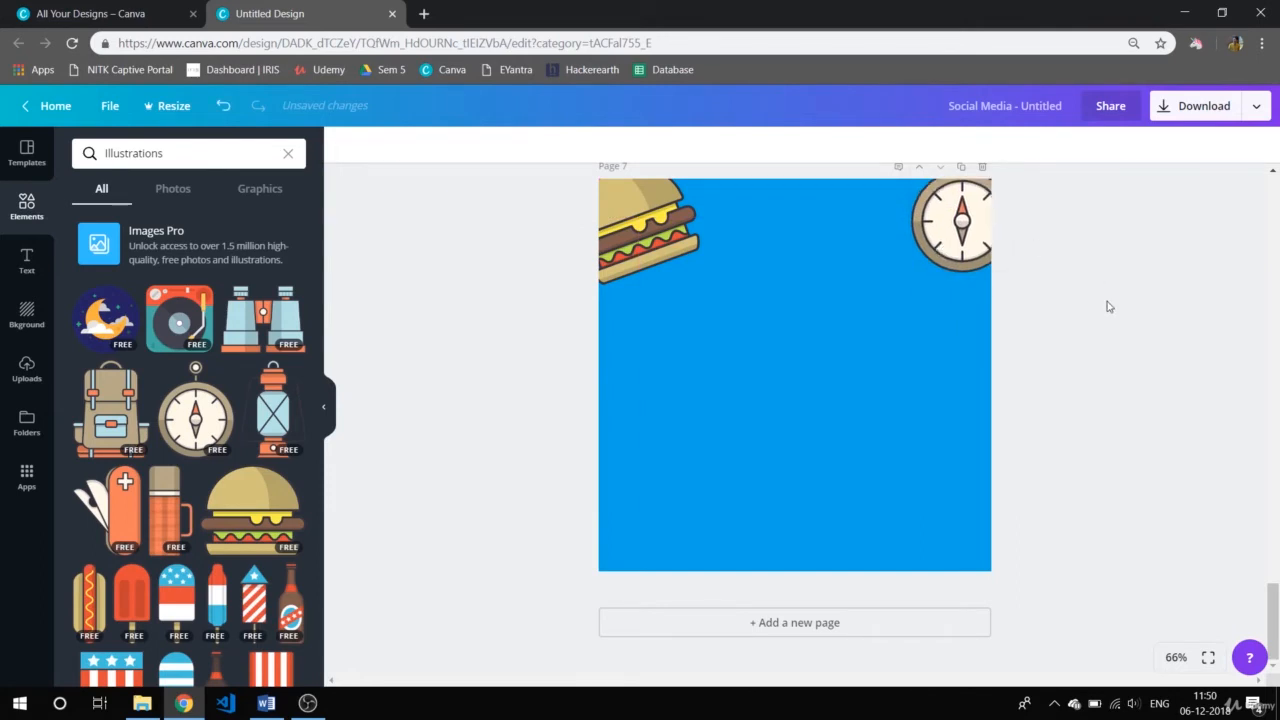
- Nudge the compass slightly down and inward from the page's upper-right corner, and check its full extent in the crop view
left_click(948, 230)
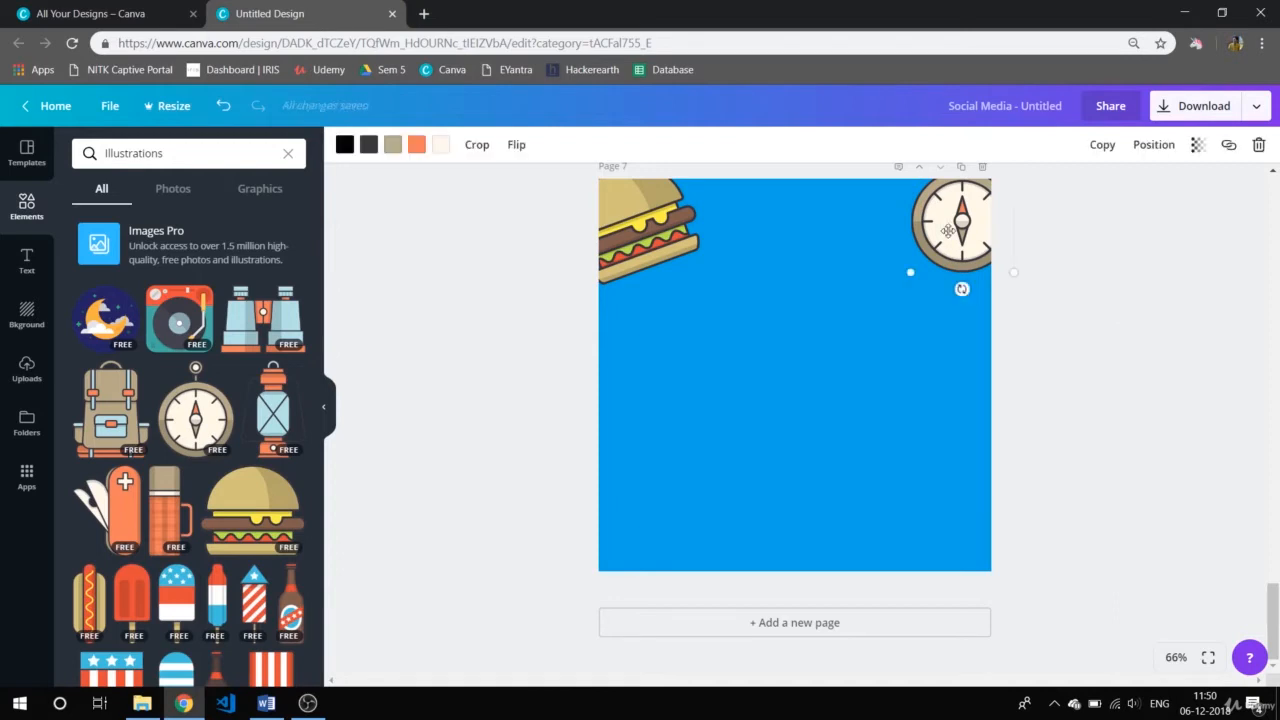
mouse_move(948, 230)
left_mouse_down()
mouse_move(940, 248)
mouse_move(938, 236)
left_mouse_up()
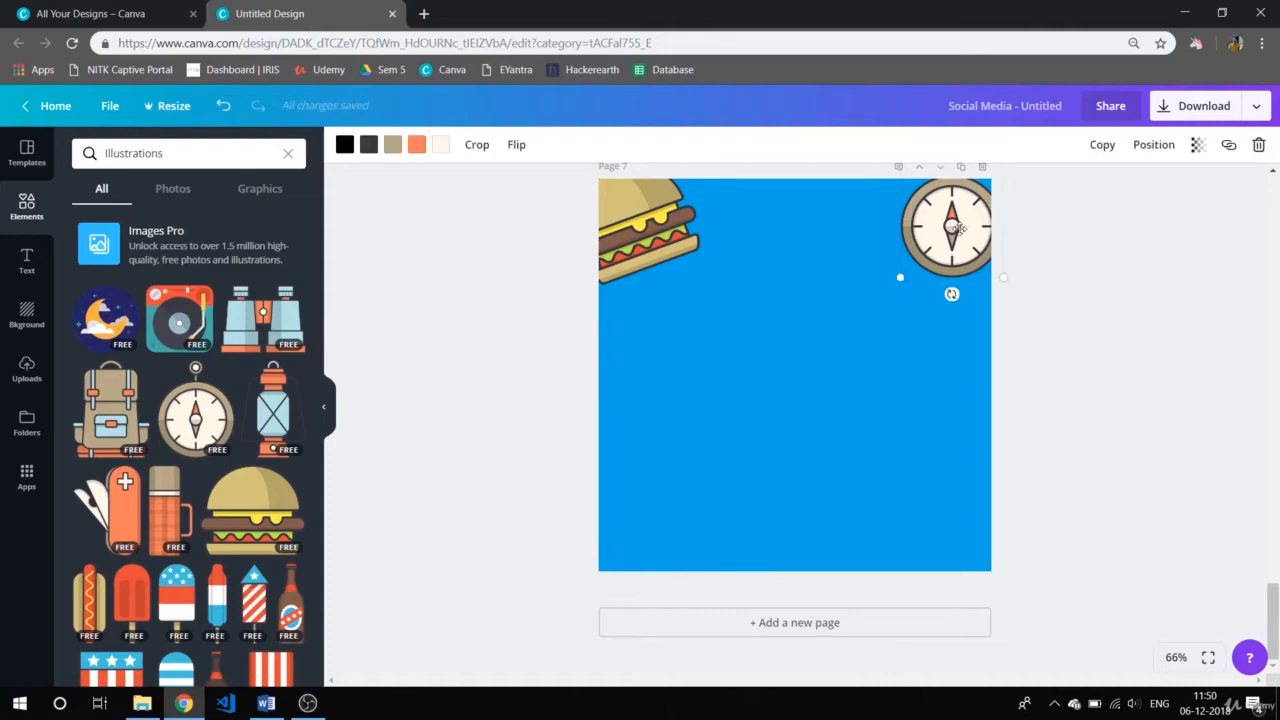
left_click(1128, 260)
double_click(965, 232)
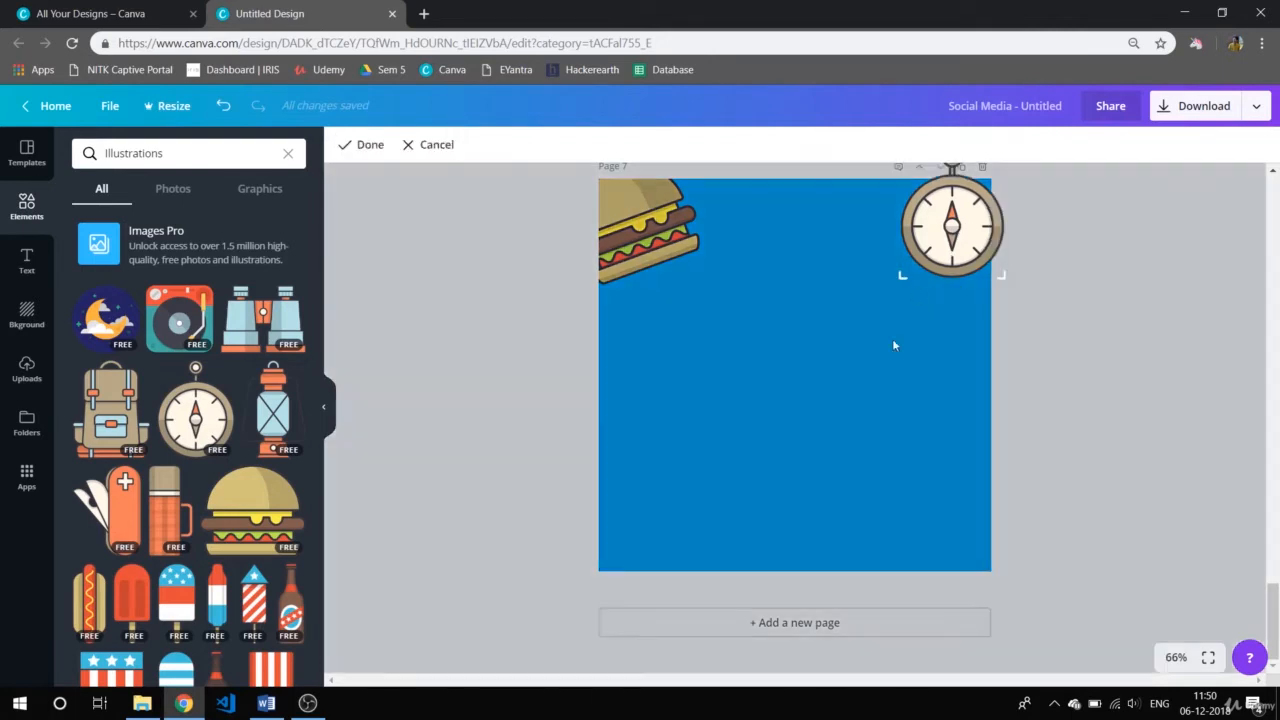
left_click(1080, 296)
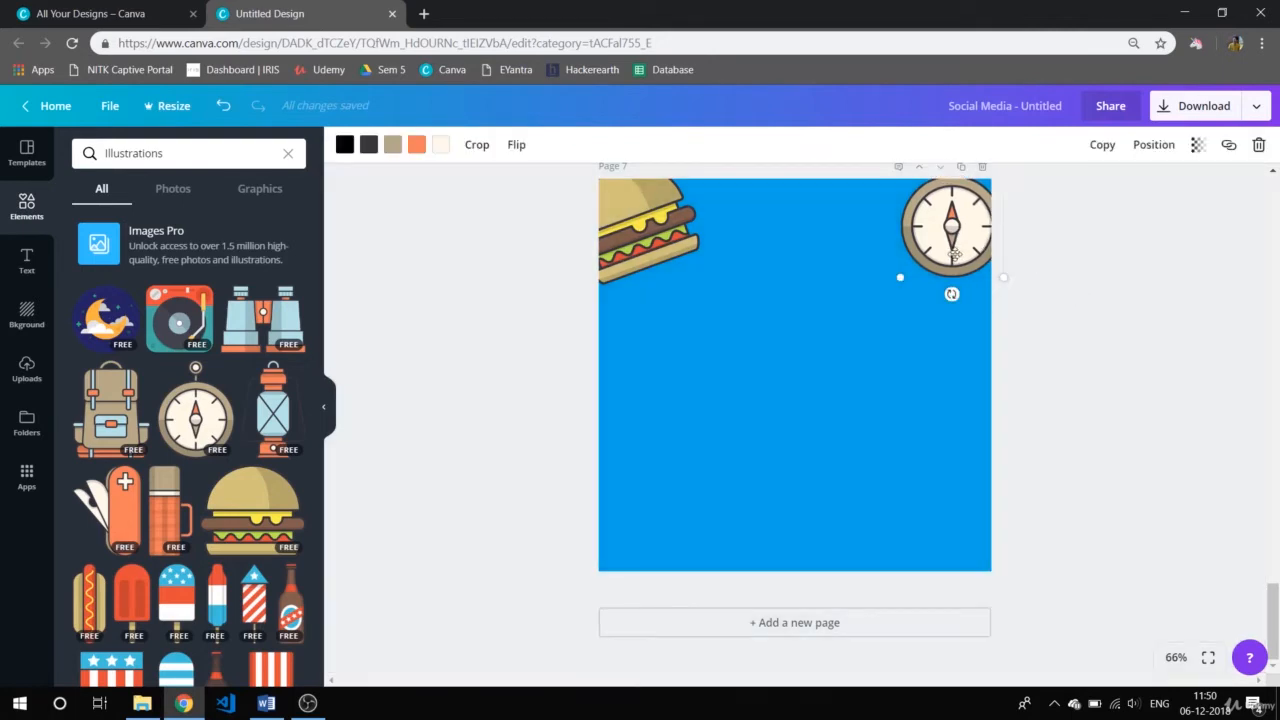
- Move the compass to the middle of the page and recolour its cream face grey, its orange needle blue and its tan rim red
left_click_drag(955, 250, 798, 420)
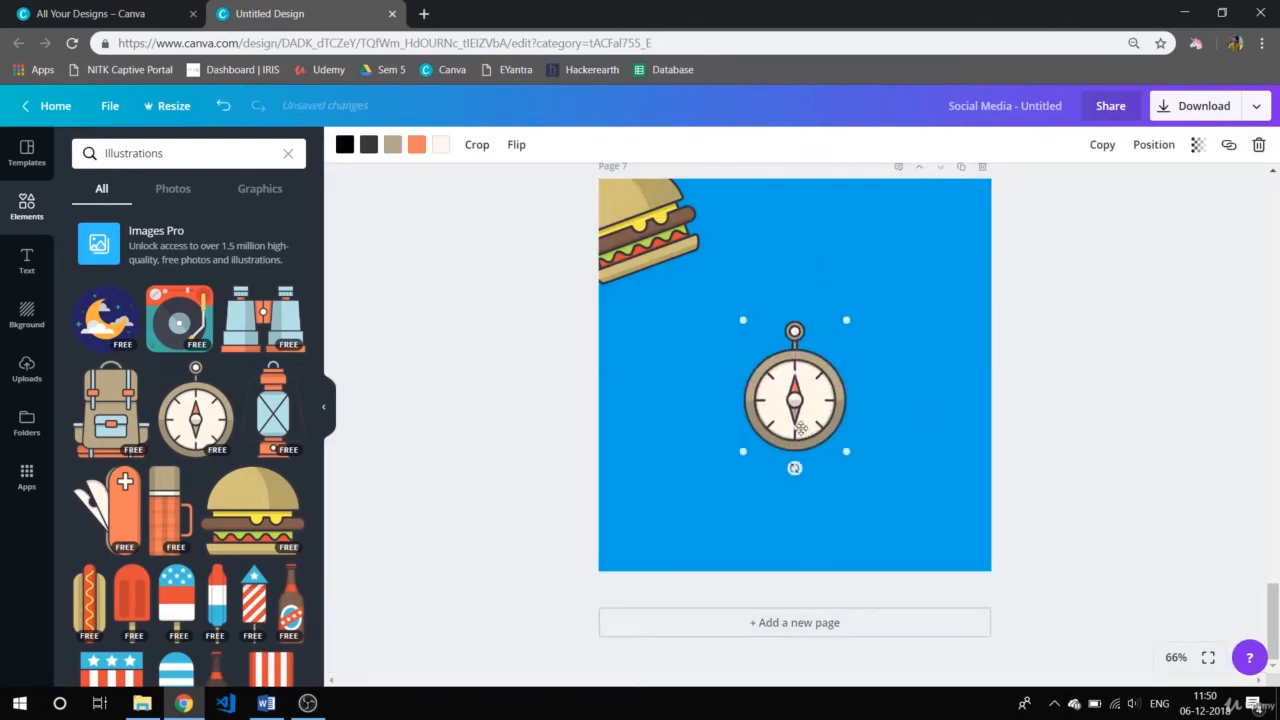
left_click(439, 145)
left_click(488, 234)
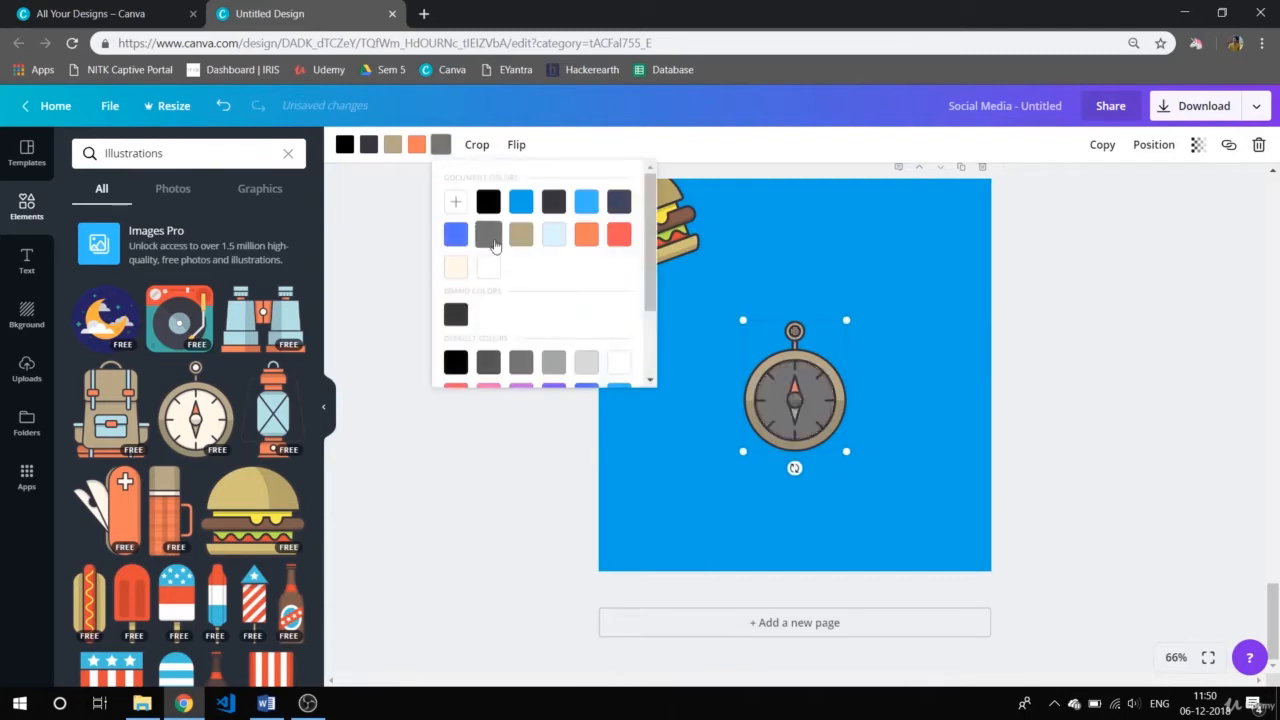
left_click(416, 144)
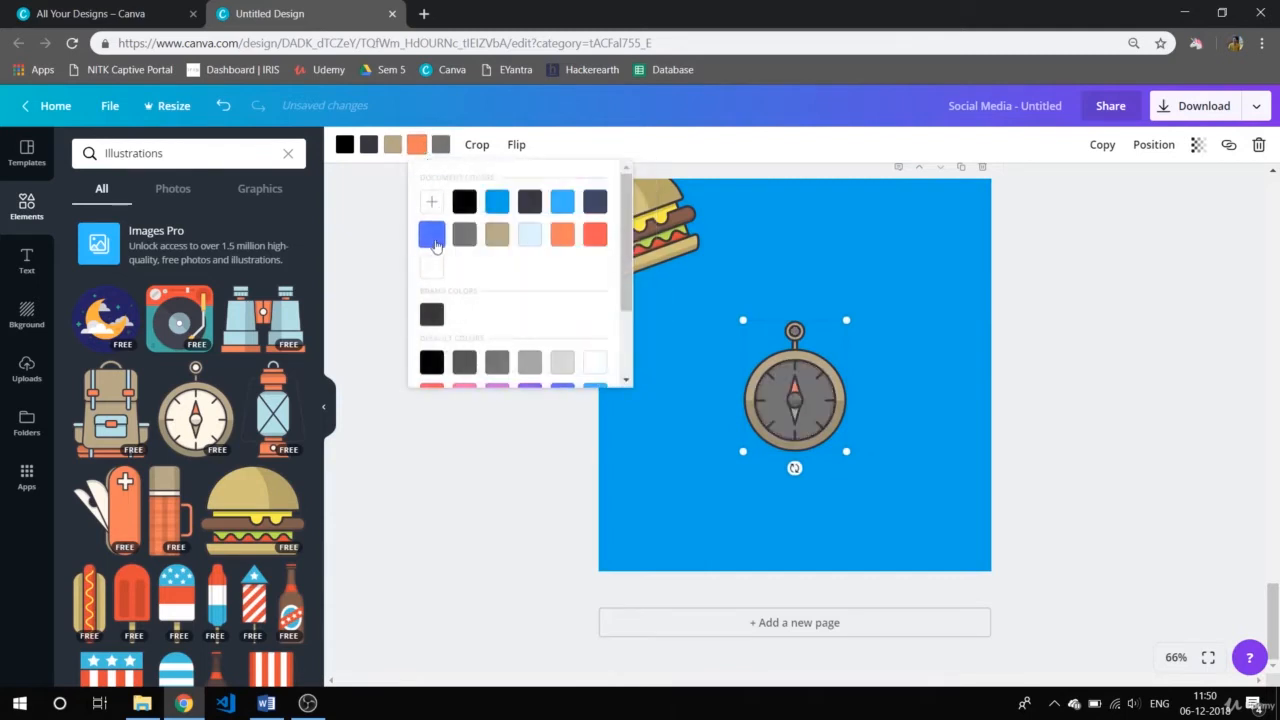
left_click(432, 236)
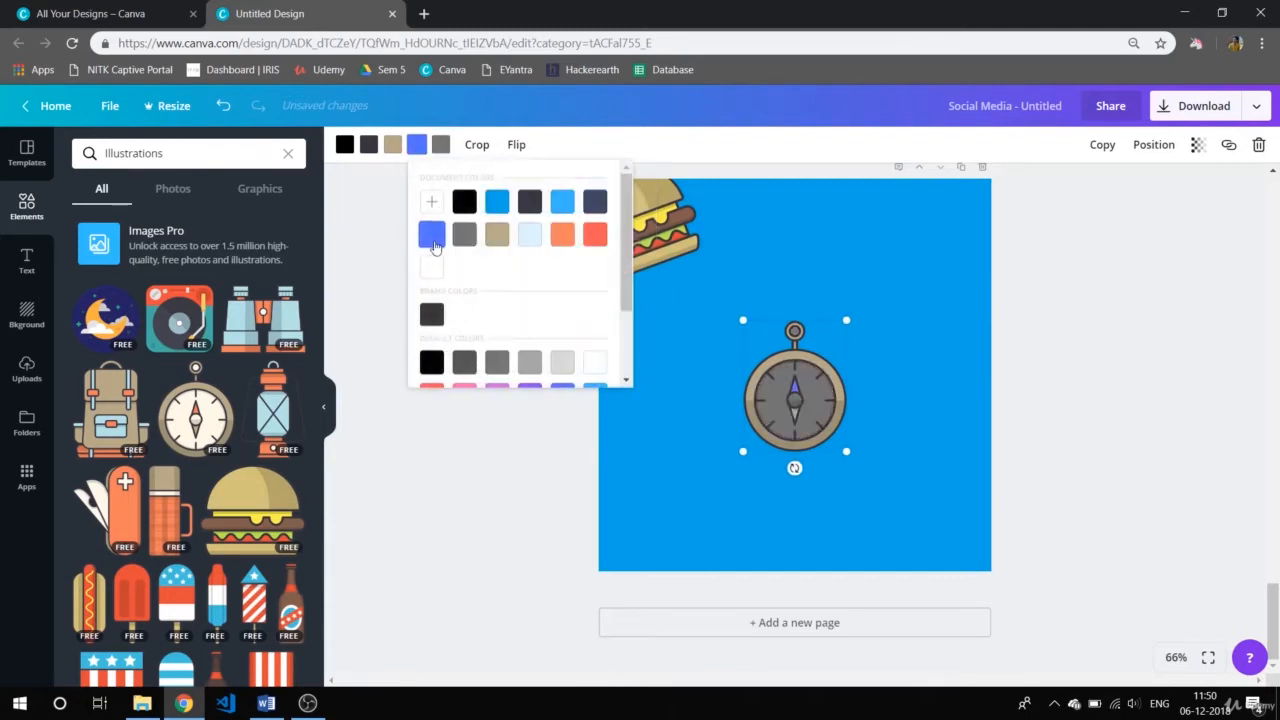
left_click(392, 144)
left_click(538, 234)
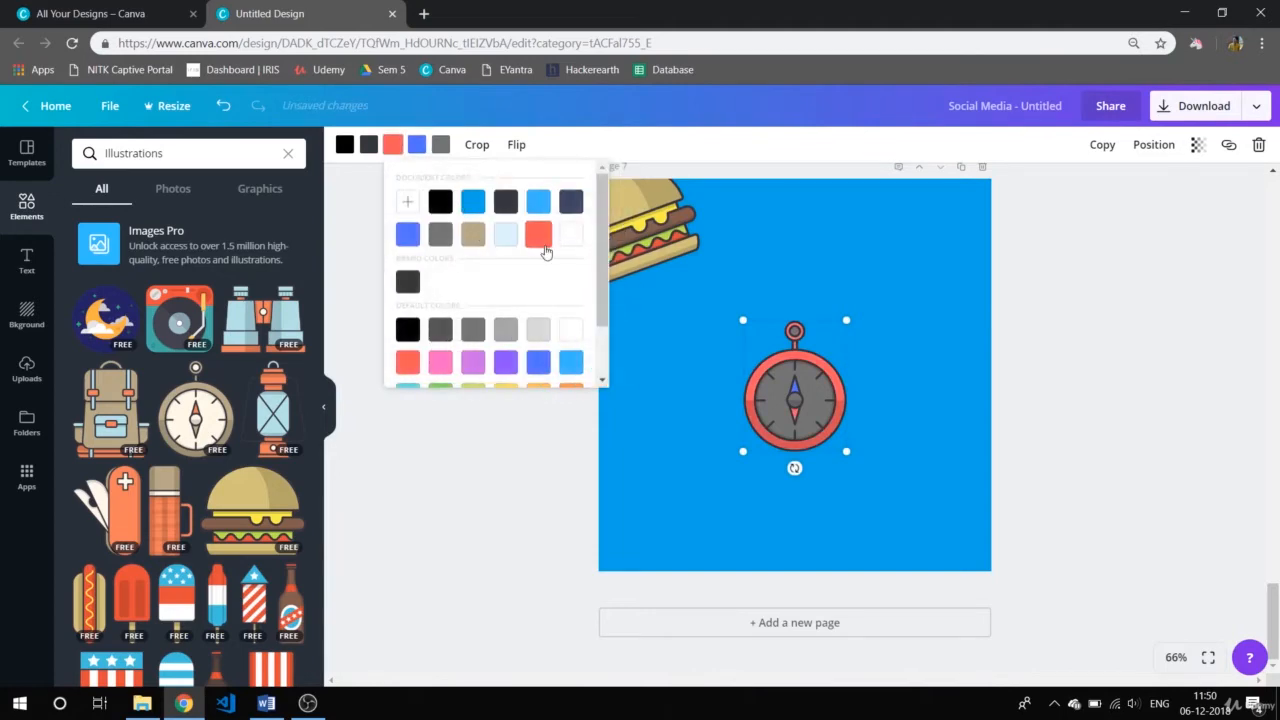
left_click(504, 495)
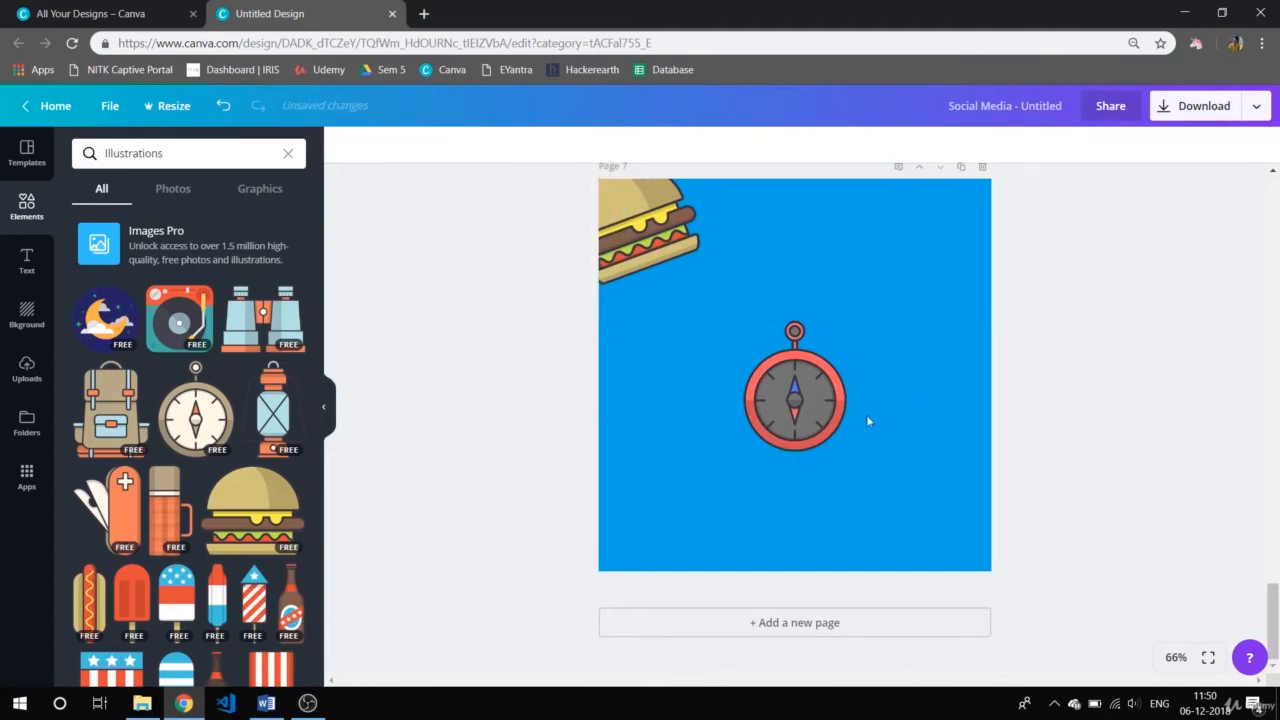
- Enlarge the compass to about a third of the page width and place it fully inside the page's upper-right area
left_click_drag(779, 381, 783, 363)
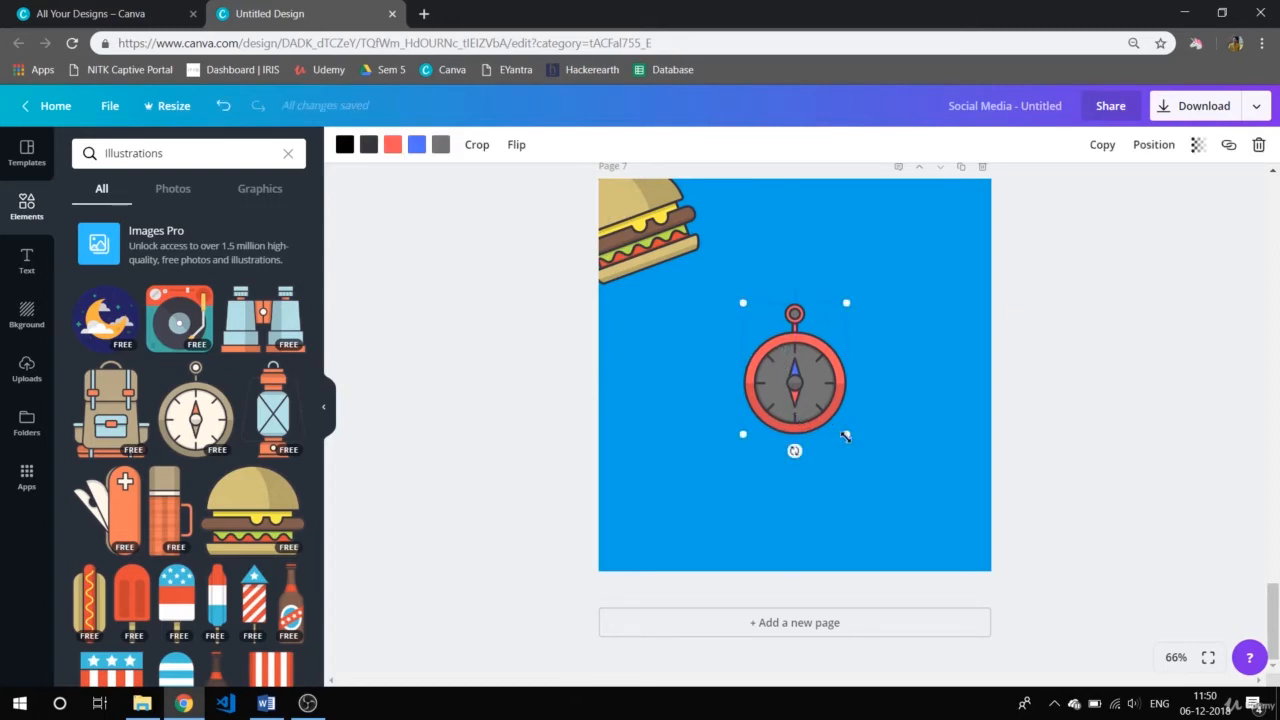
left_click_drag(846, 436, 896, 463)
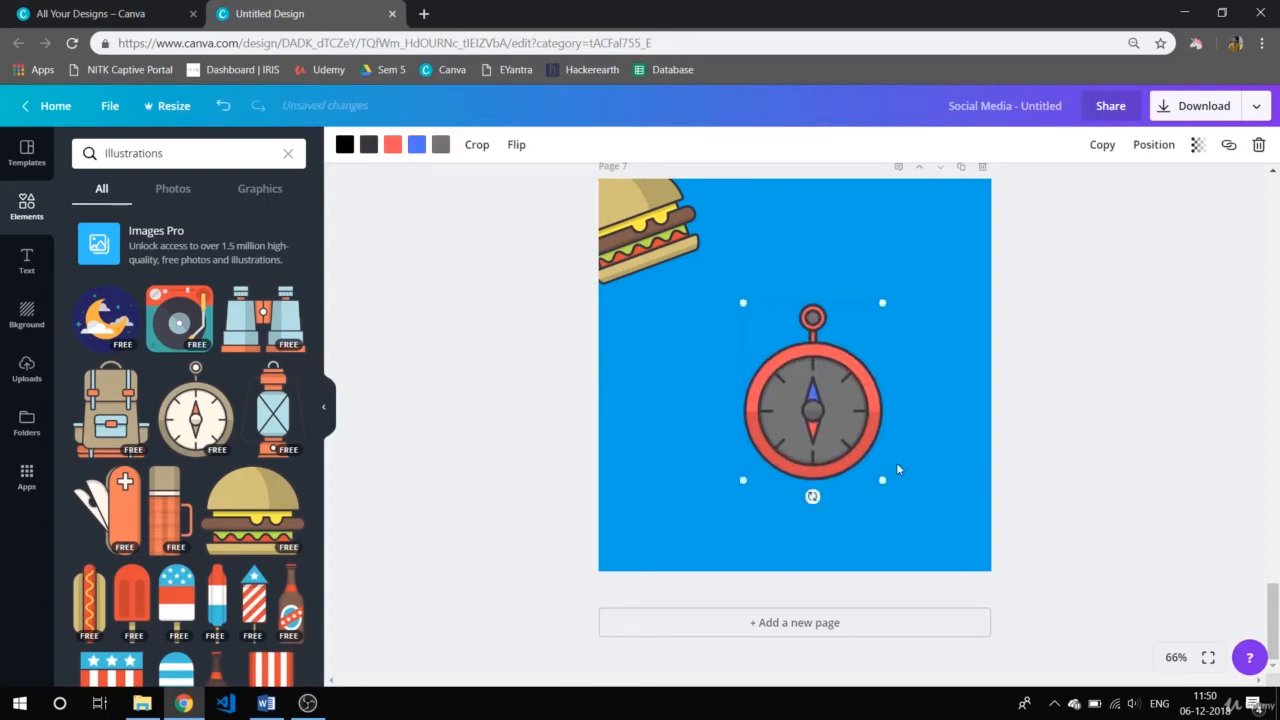
left_click(1103, 391)
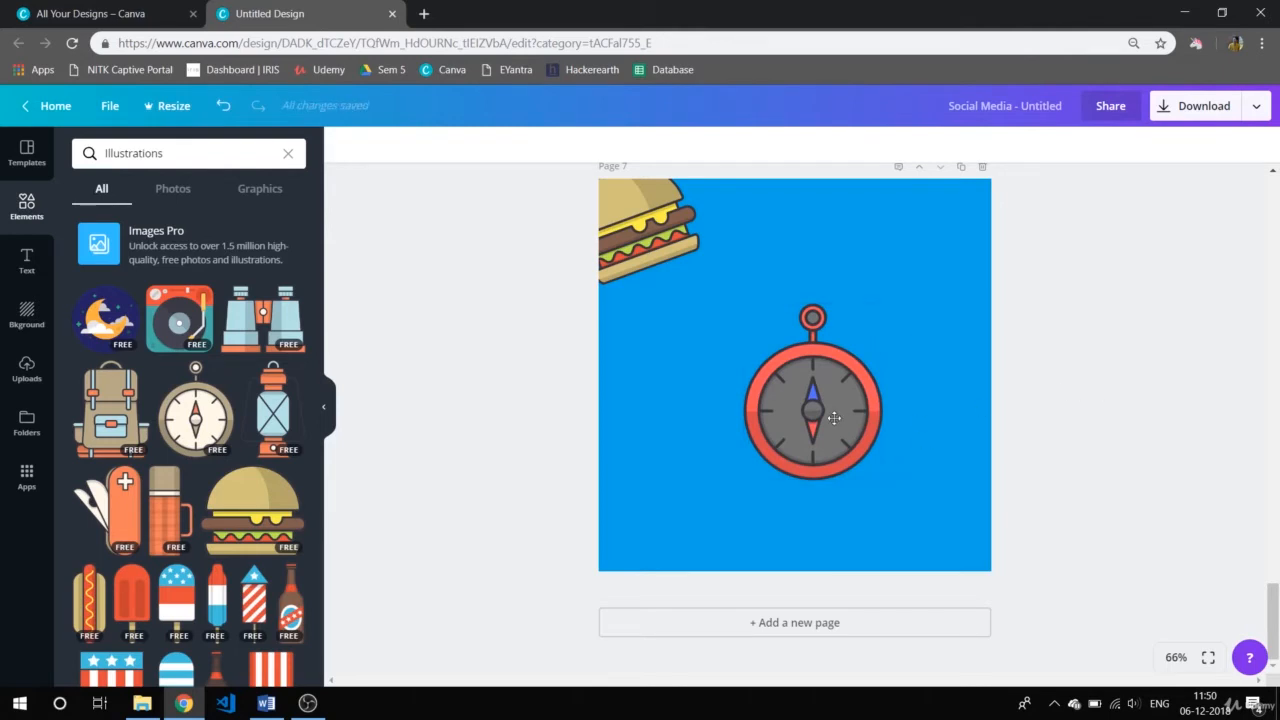
left_click_drag(835, 422, 896, 302)
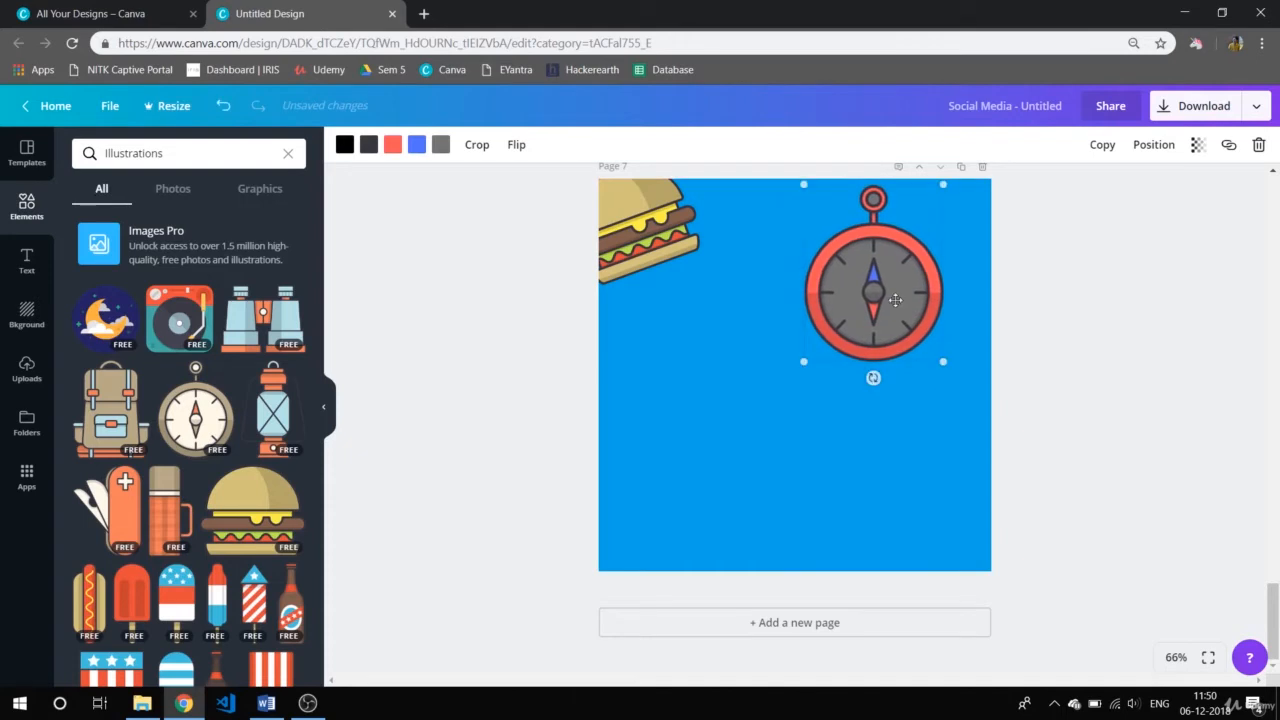
- Move the tilted burger fully onto the page's upper-left area and enlarge it slightly
left_click(642, 222)
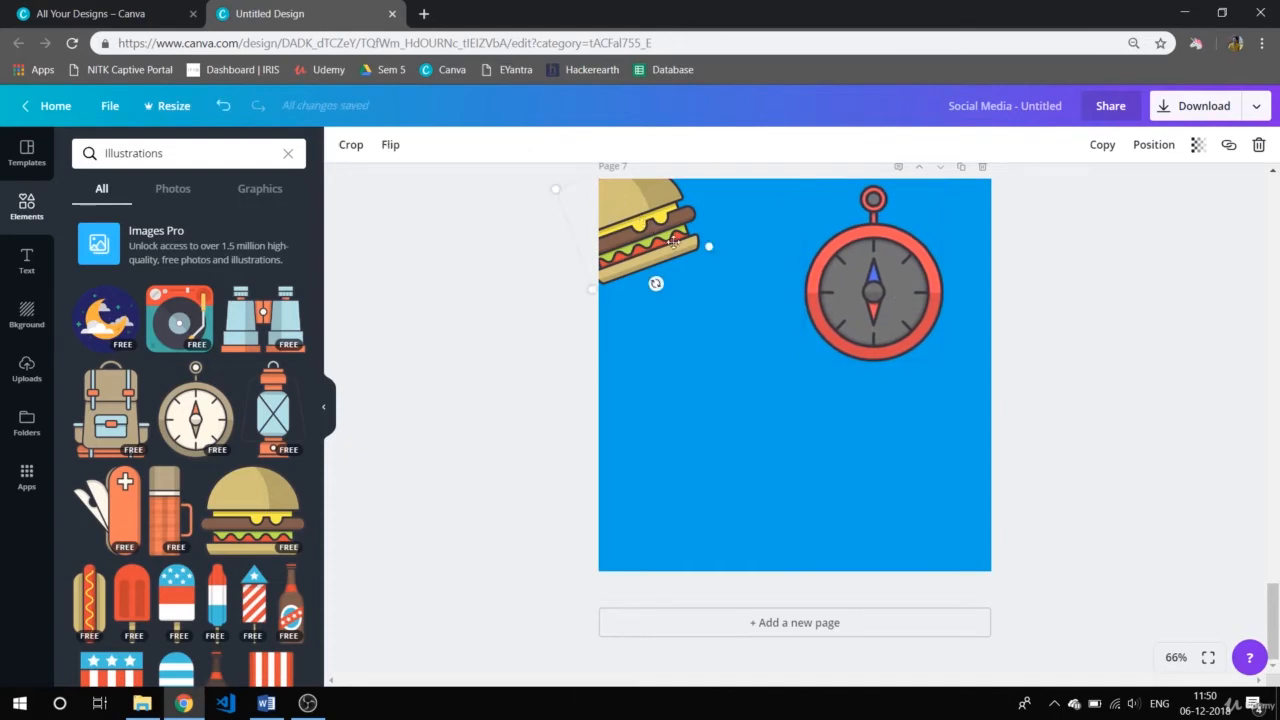
left_click_drag(650, 228, 701, 283)
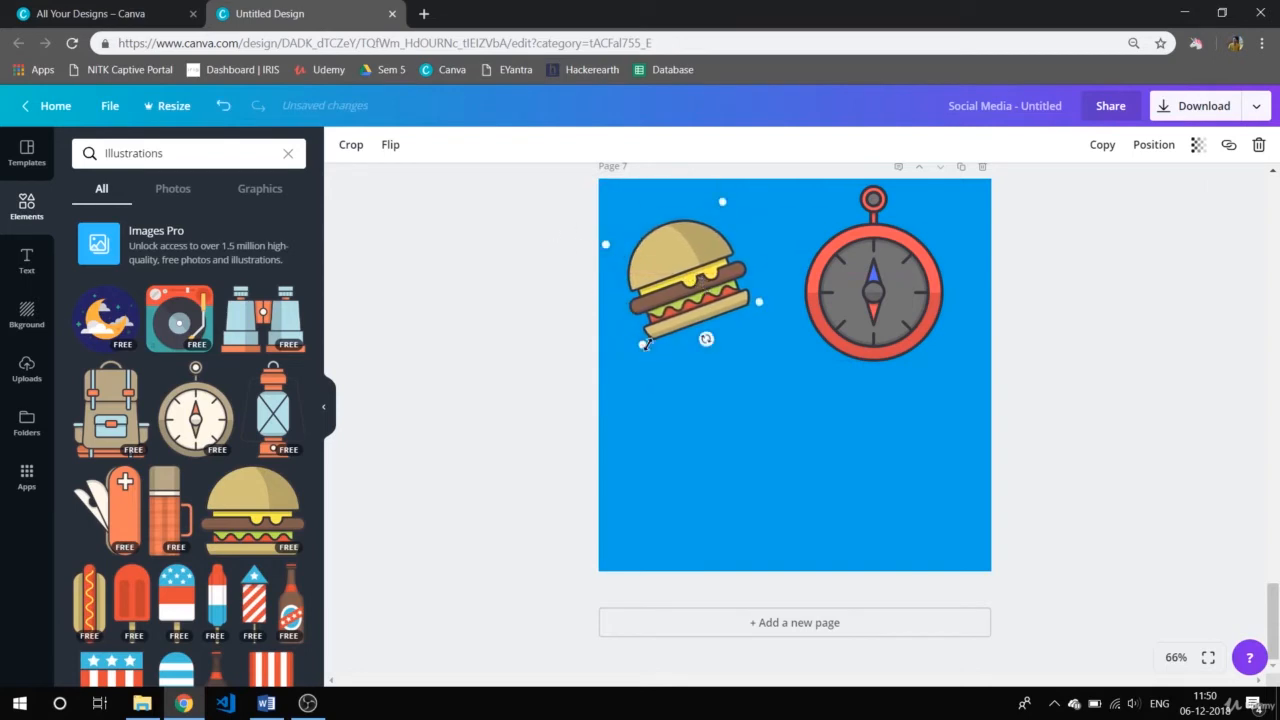
left_click_drag(645, 343, 640, 366)
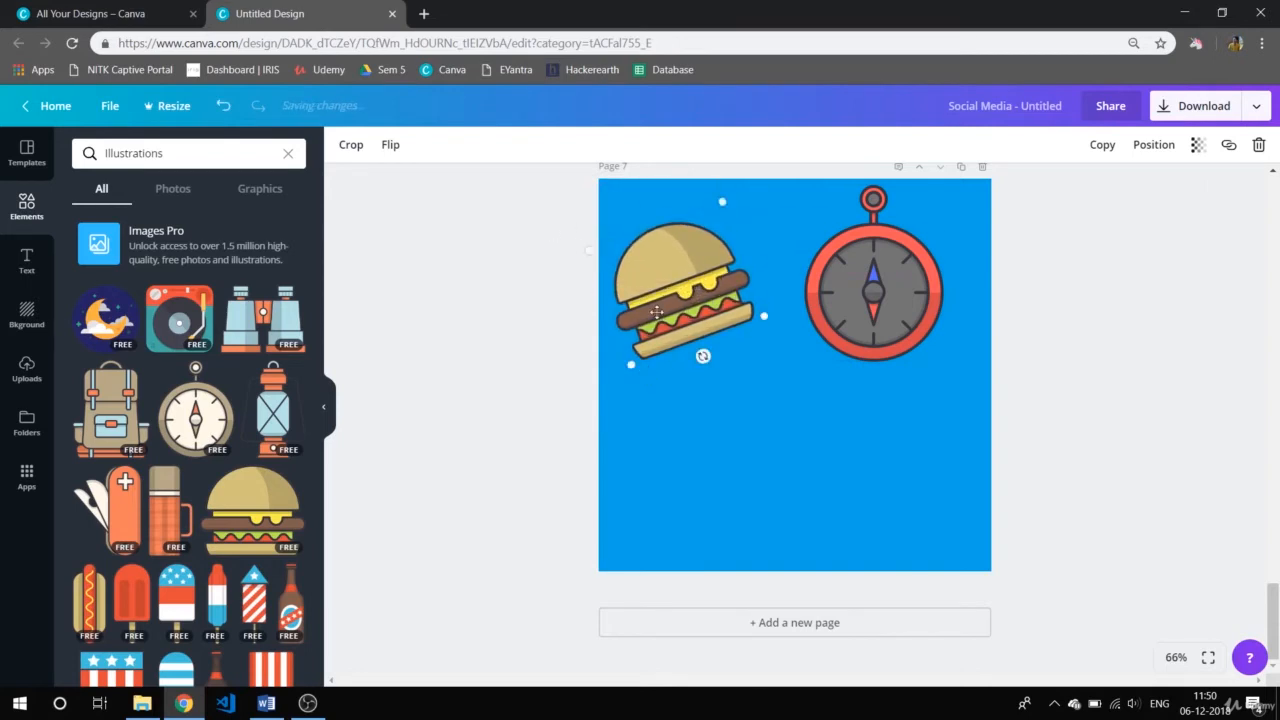
left_click_drag(655, 291, 651, 285)
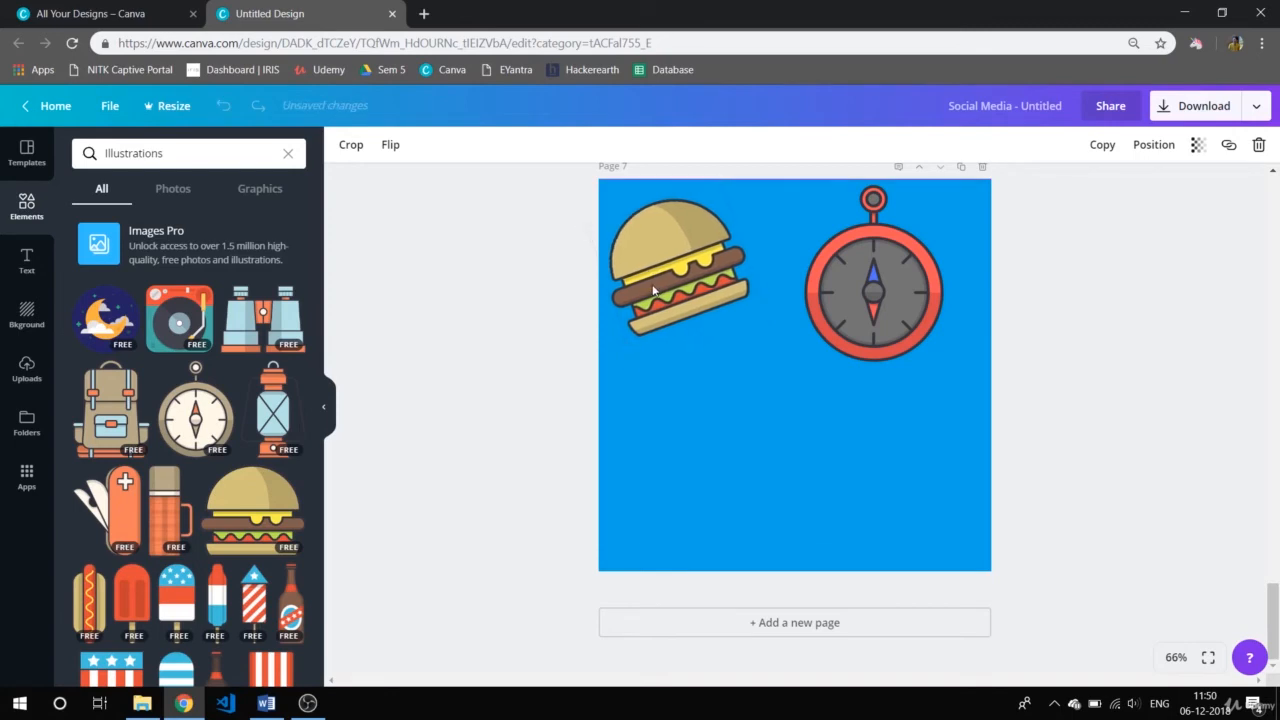
left_click(487, 369)
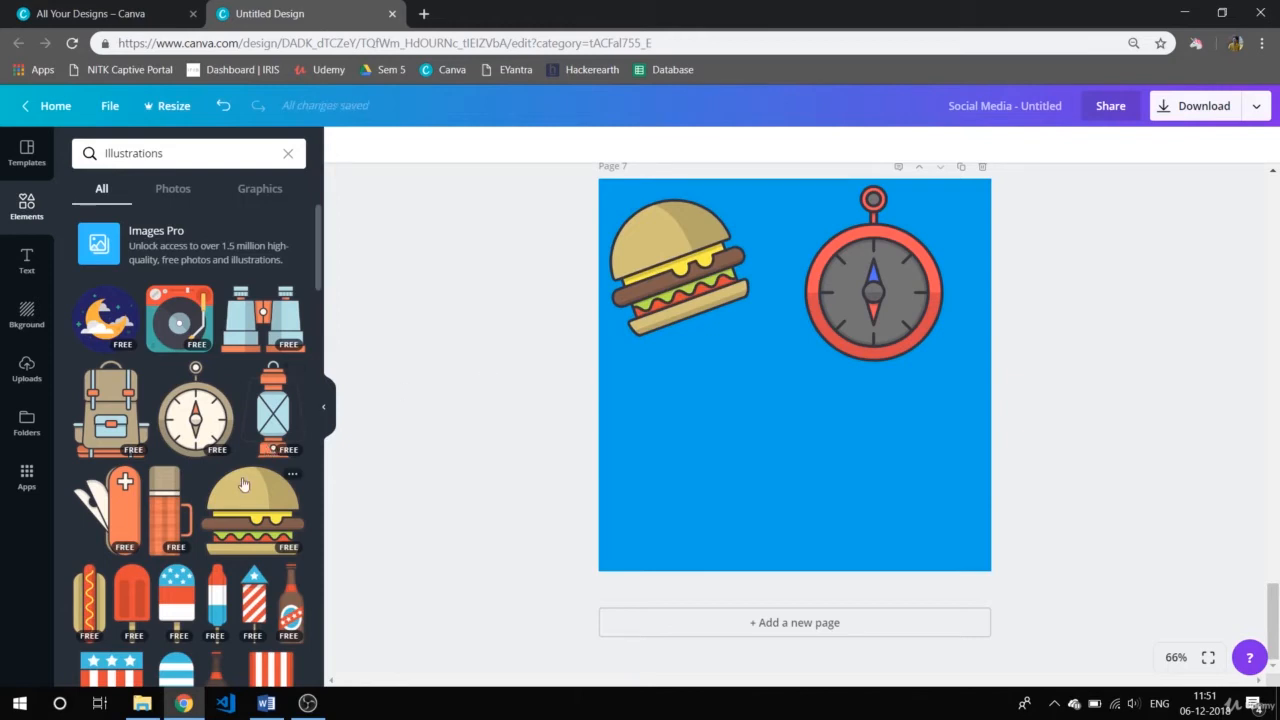
- Clear the Illustrations search to return to the overview of element categories
scroll(242, 484, "down", 5)
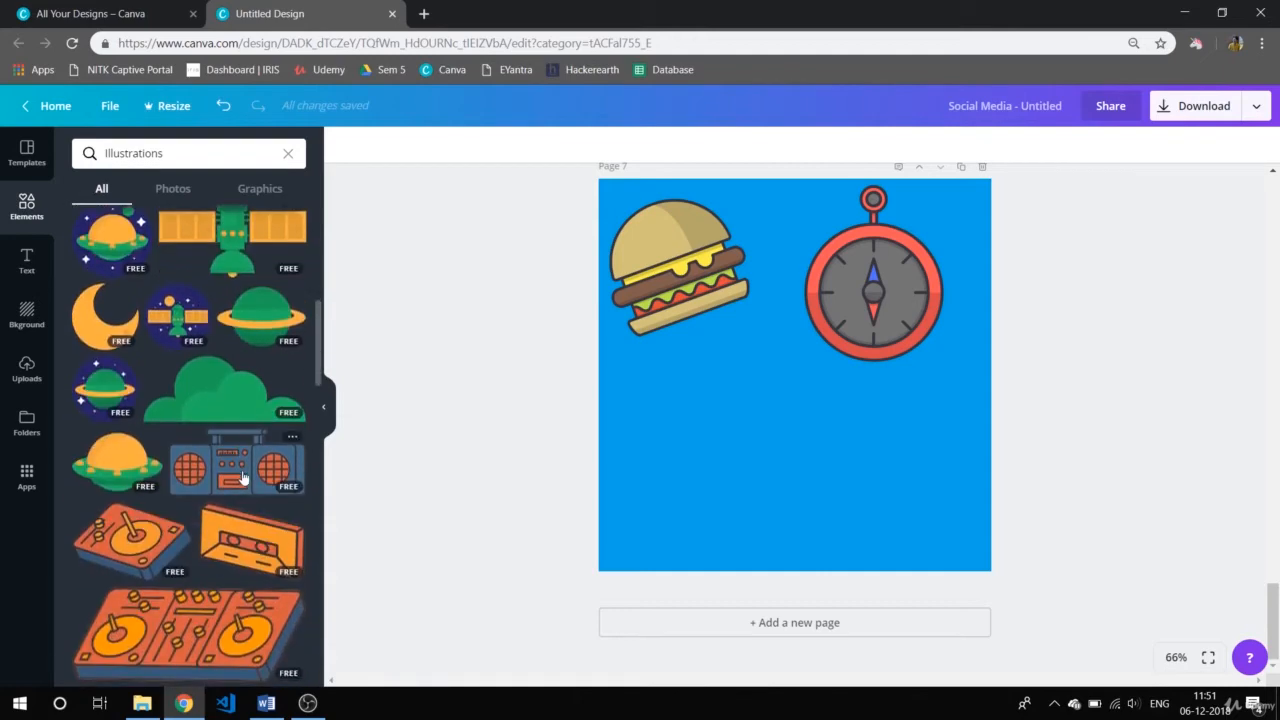
scroll(242, 478, "down", 4)
scroll(242, 478, "up", 9)
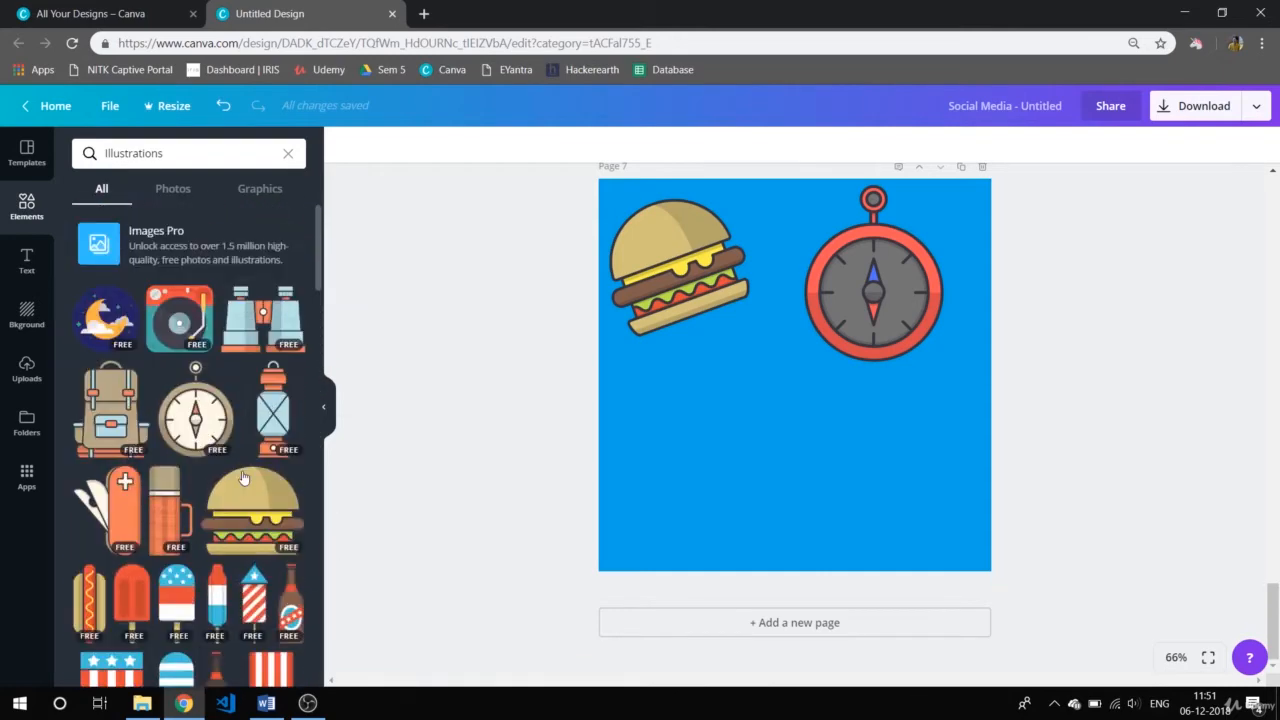
left_click(286, 157)
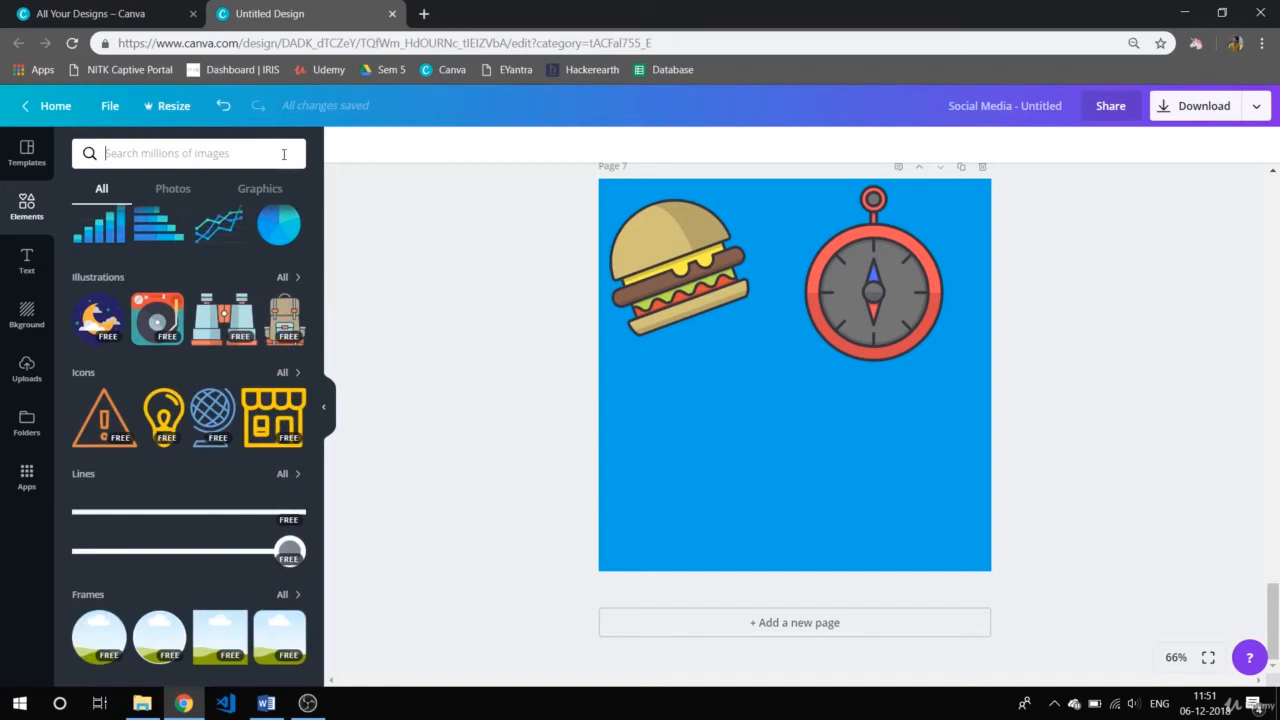
- Add the yellow folder outline from the Icons collection, shrink it to about 40% of the page width and place it in the page's lower-right area
left_click(284, 376)
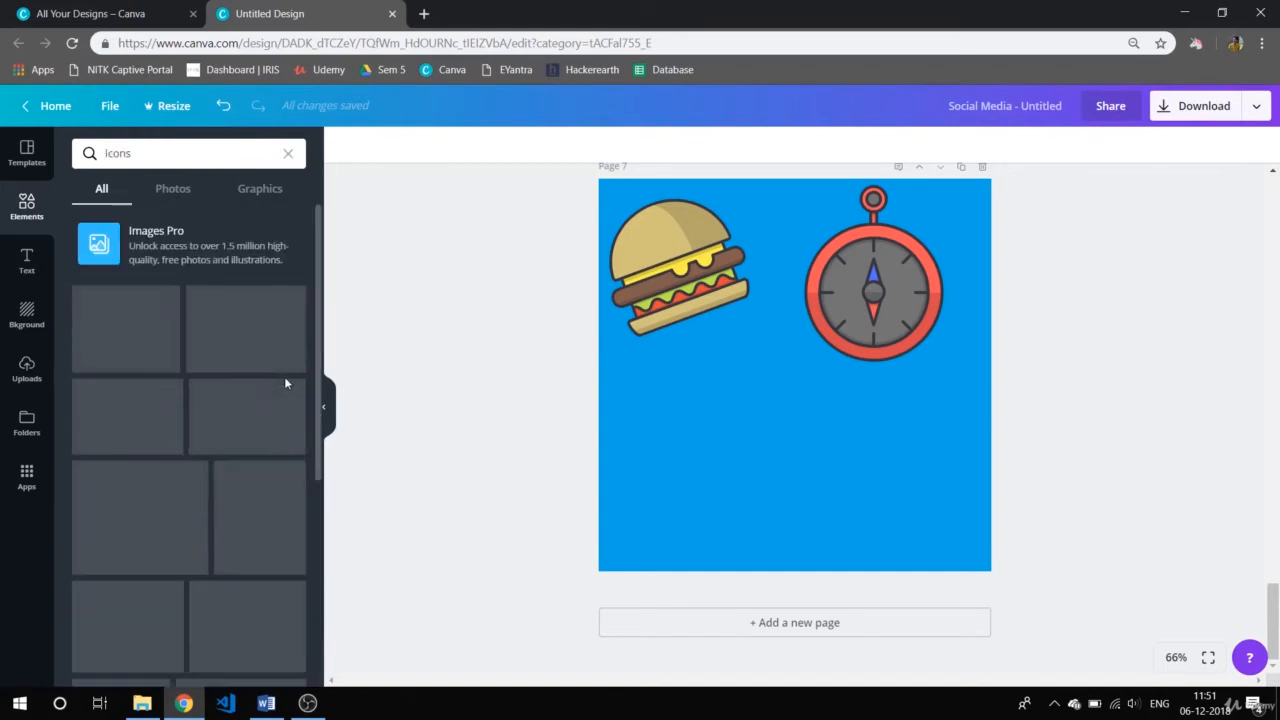
scroll(286, 381, "down", 3)
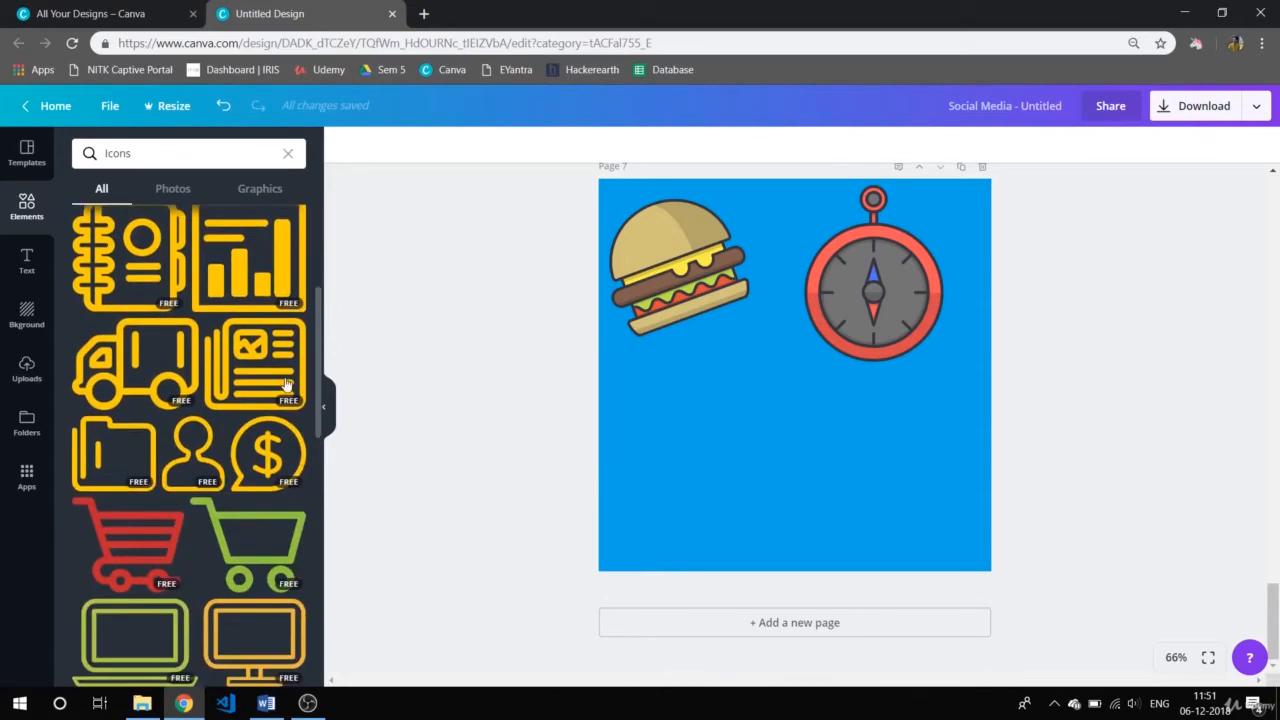
left_click(105, 447)
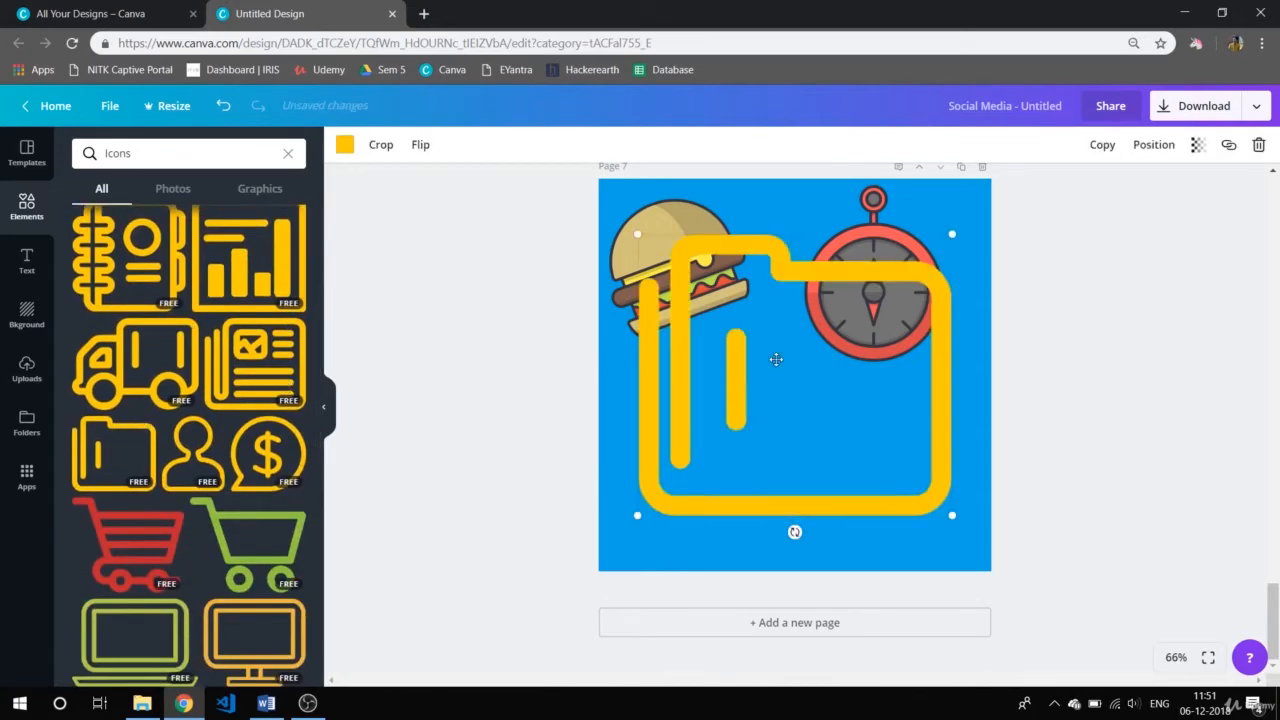
left_click_drag(776, 376, 776, 409)
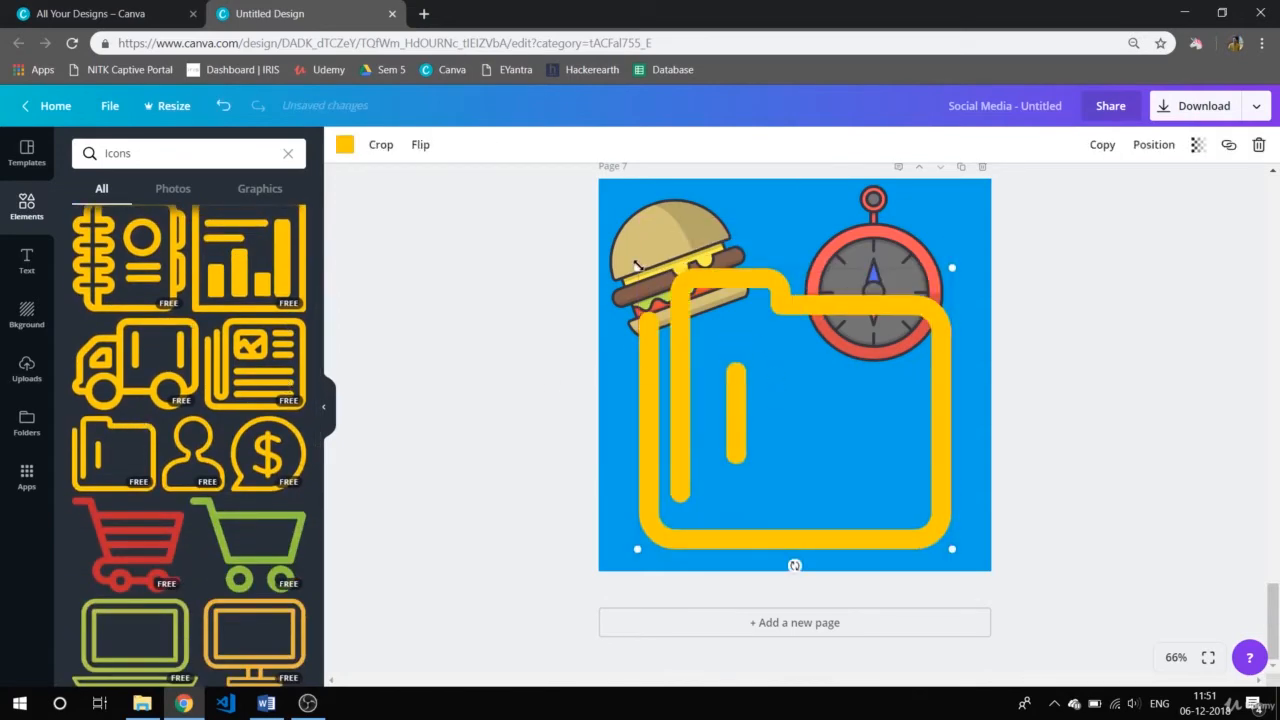
left_click_drag(710, 345, 776, 417)
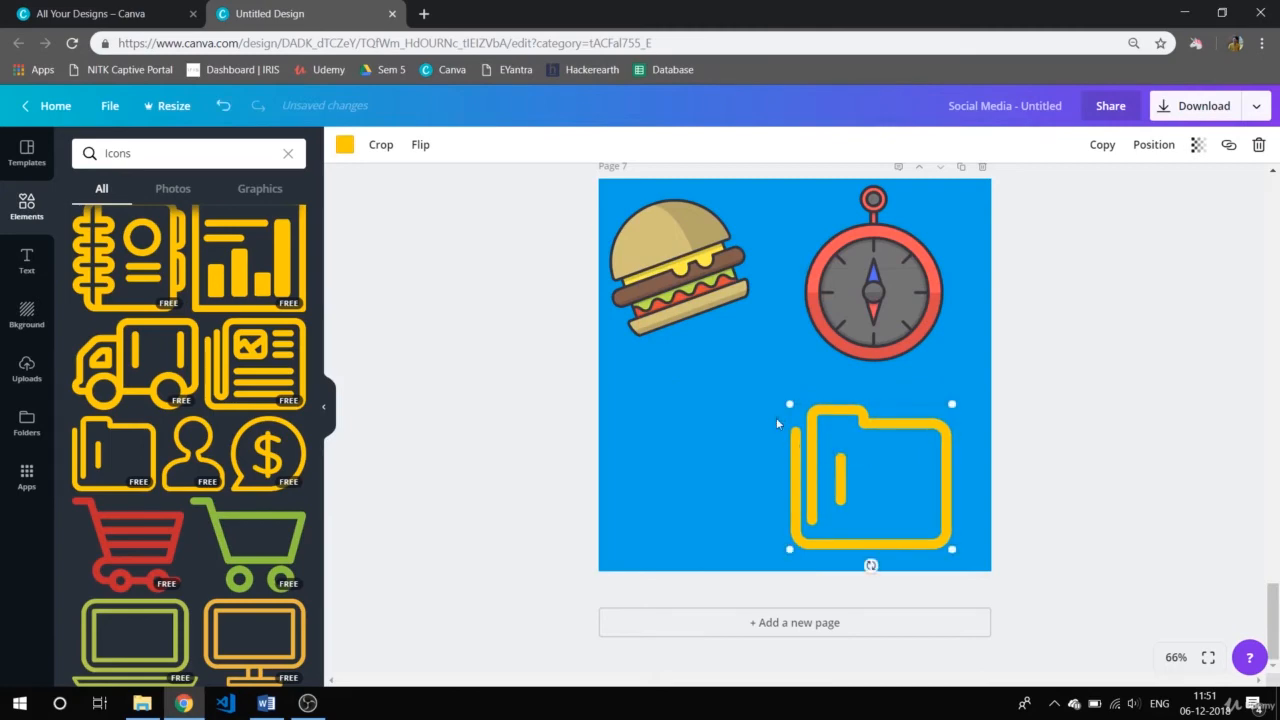
- Recolour the folder icon red and rotate it until it sits tilted and nearly upside down
left_click(344, 145)
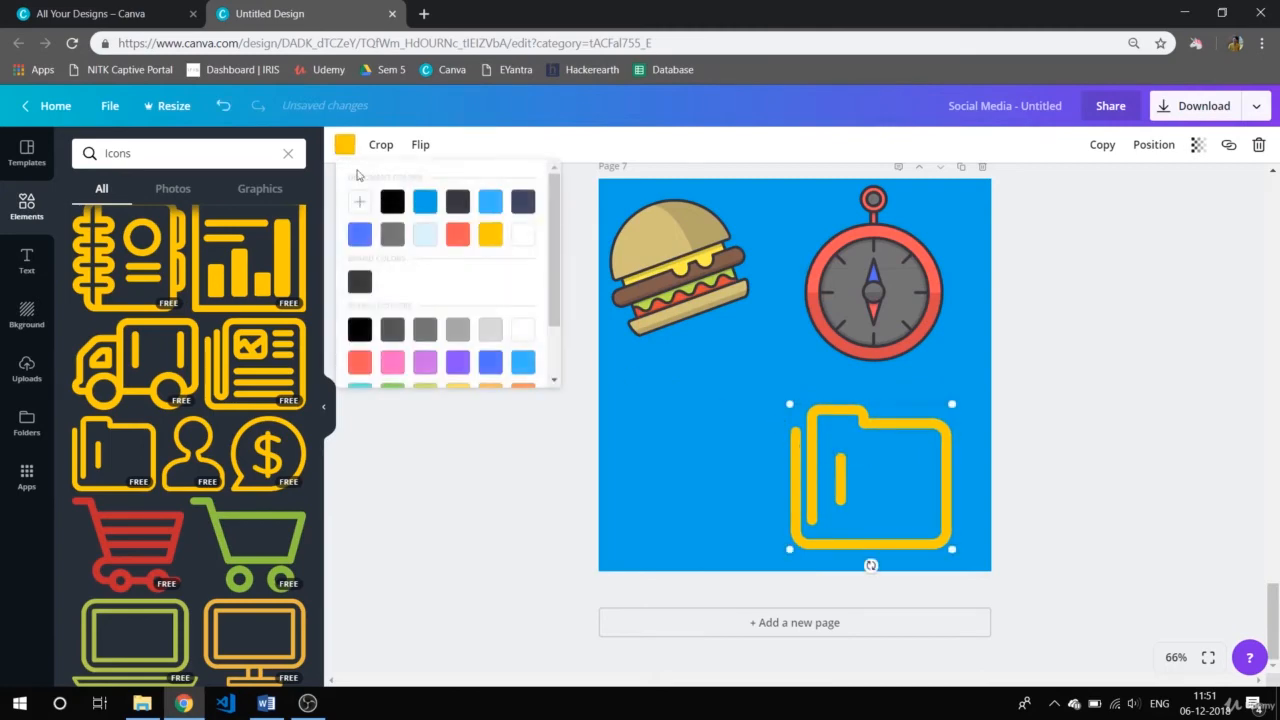
left_click(457, 234)
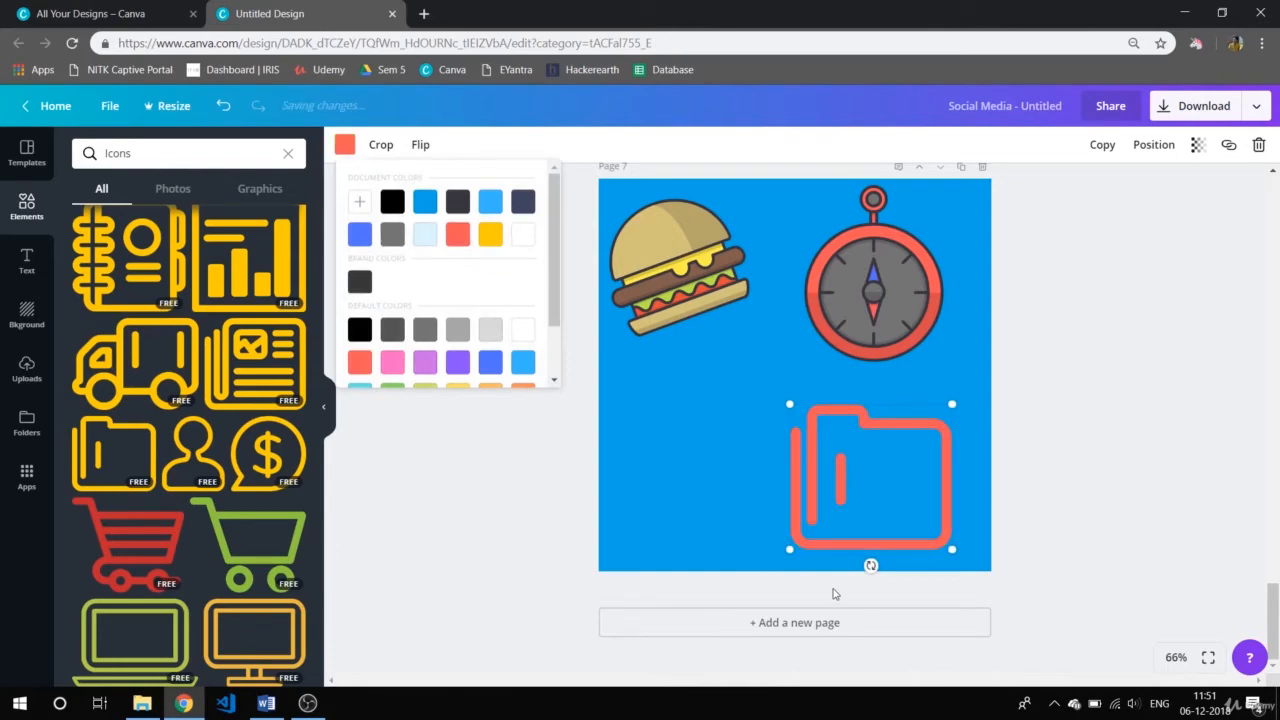
left_click_drag(871, 565, 880, 466)
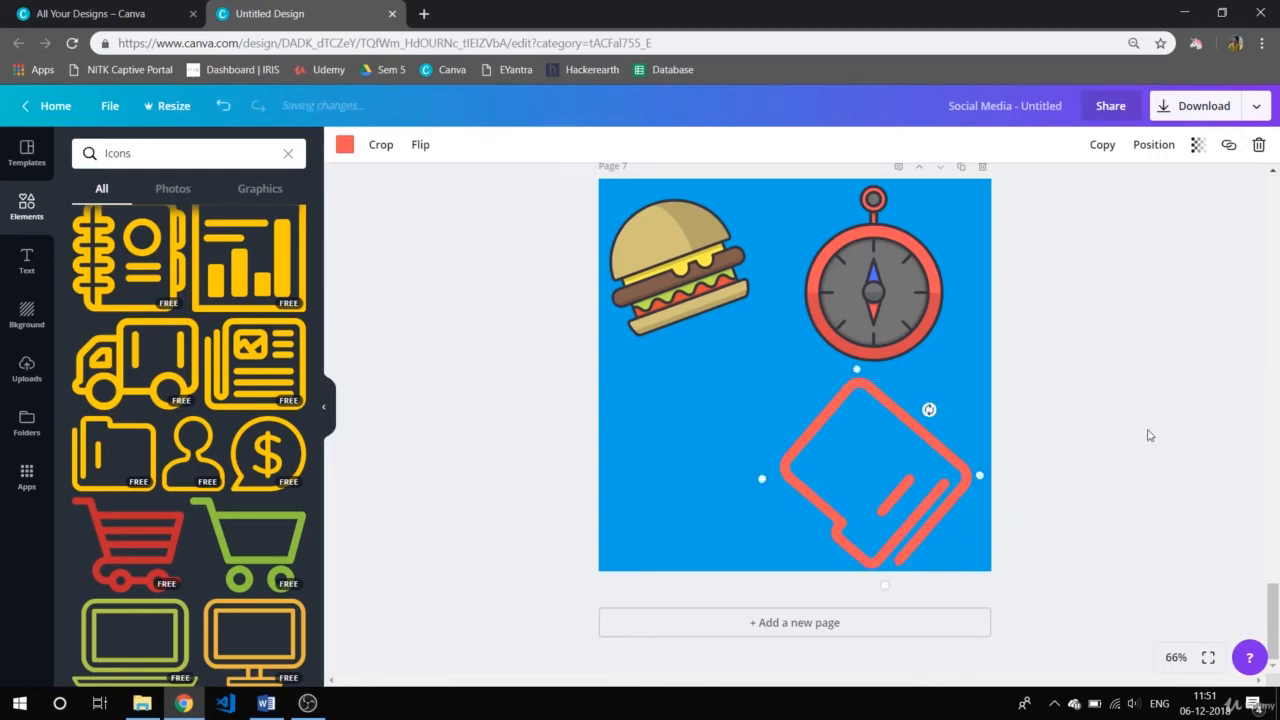
left_click(1149, 435)
- Browse more icons, and clear the Icons search to return to the overview of element categories
scroll(270, 442, "down", 5)
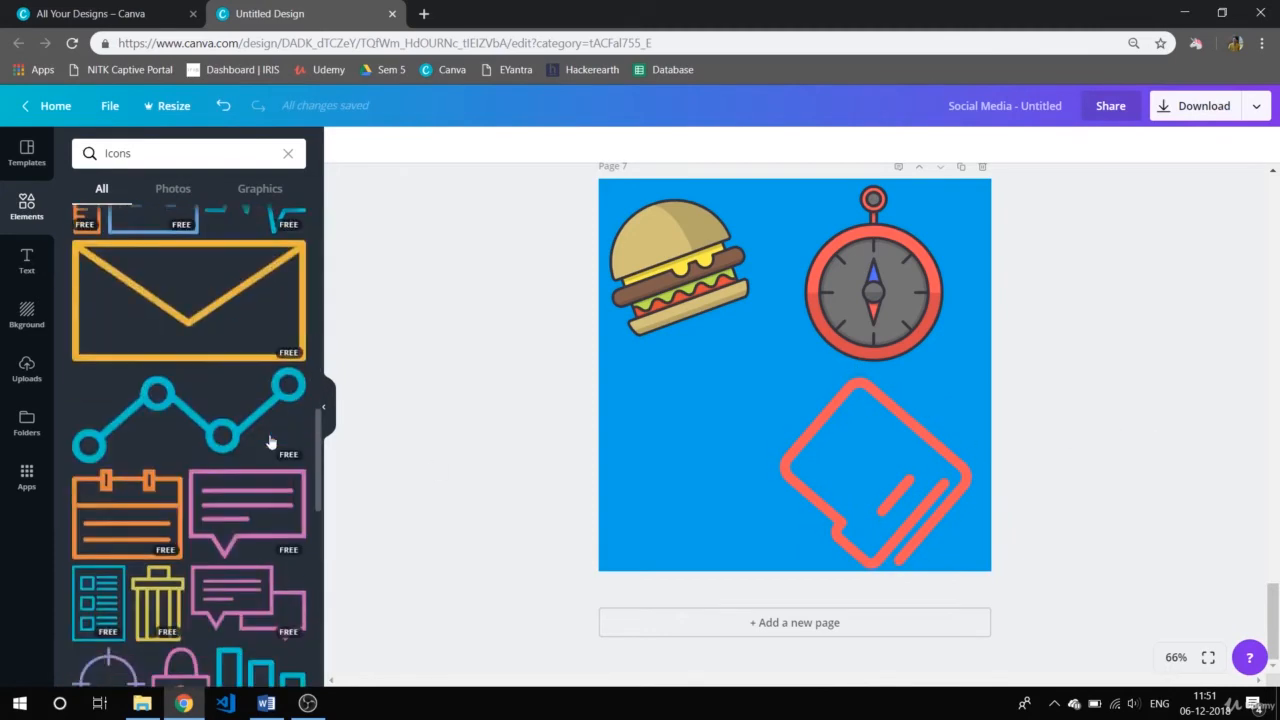
scroll(270, 442, "up", 6)
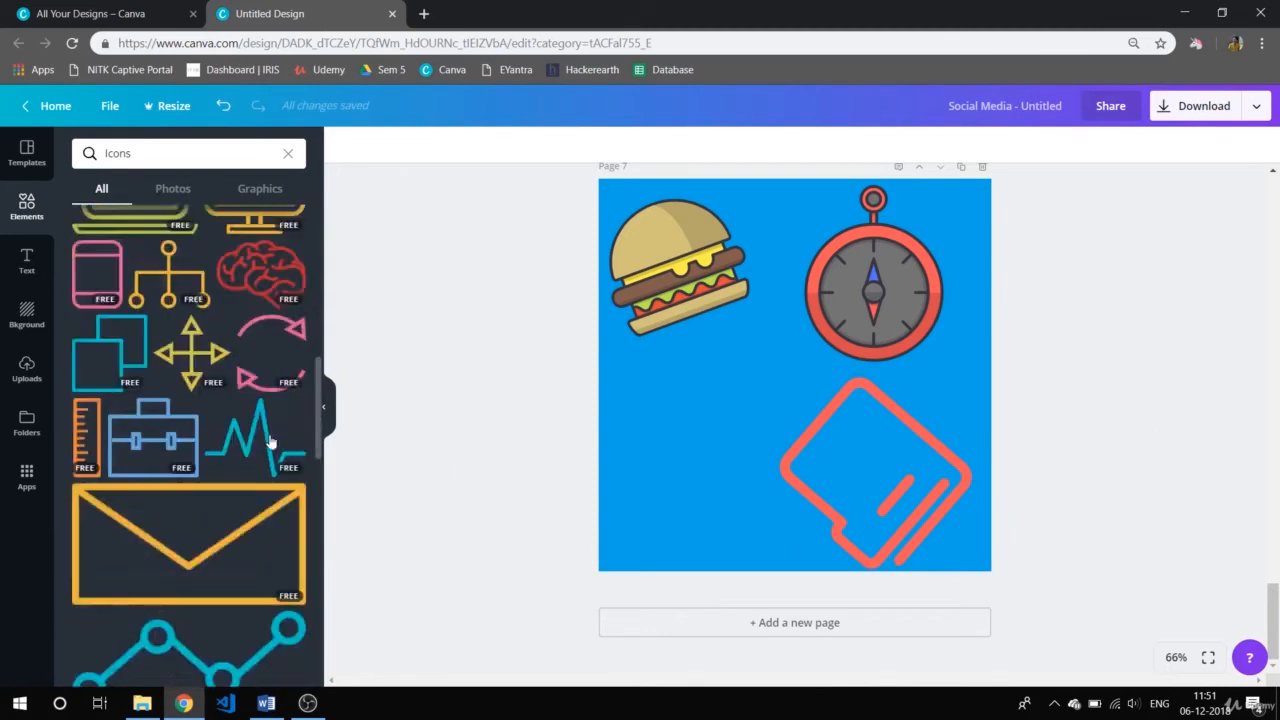
left_click(172, 150)
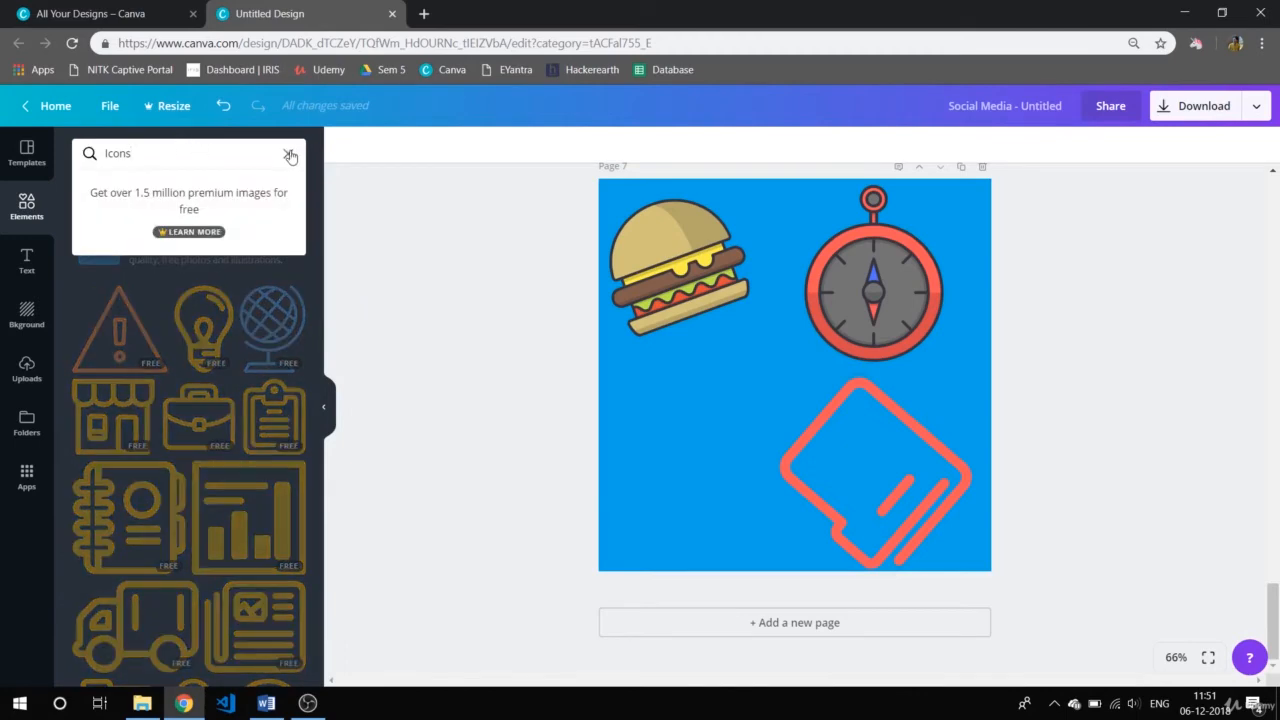
left_click(289, 155)
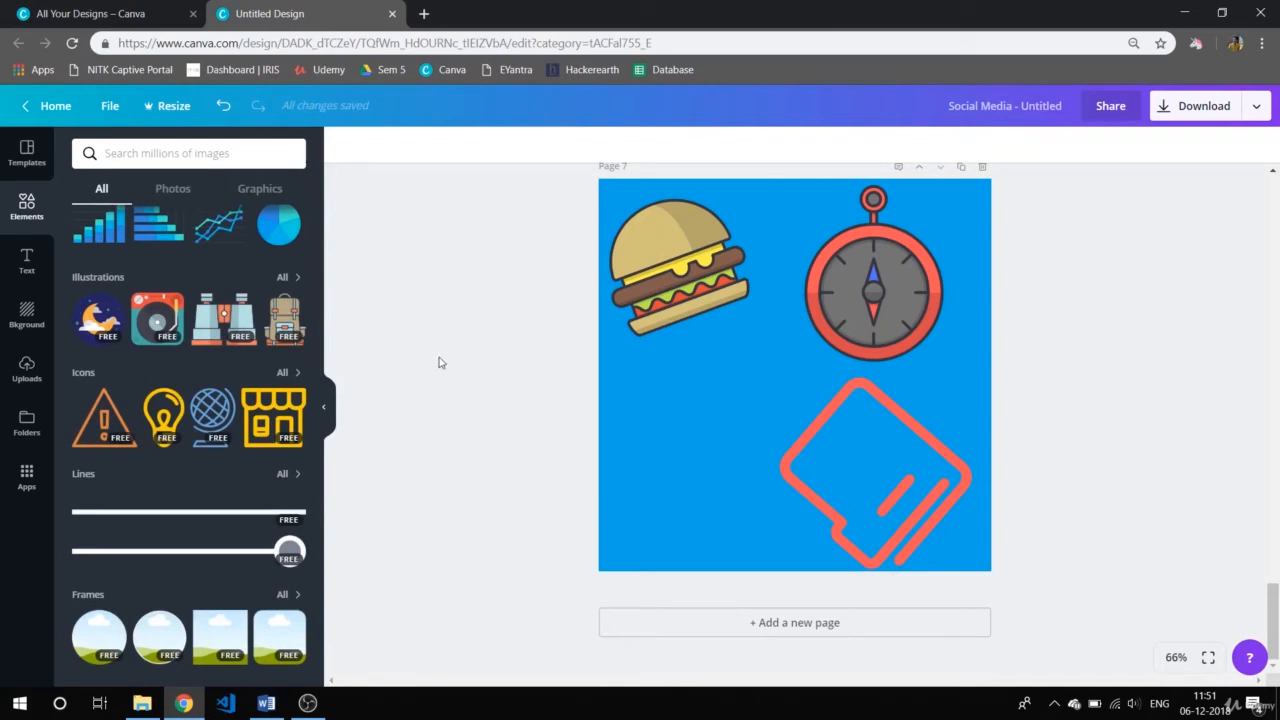
- Add a new page 8 and insert the orange rounded outline bar from the Lines collection
scroll(182, 530, "down", 2)
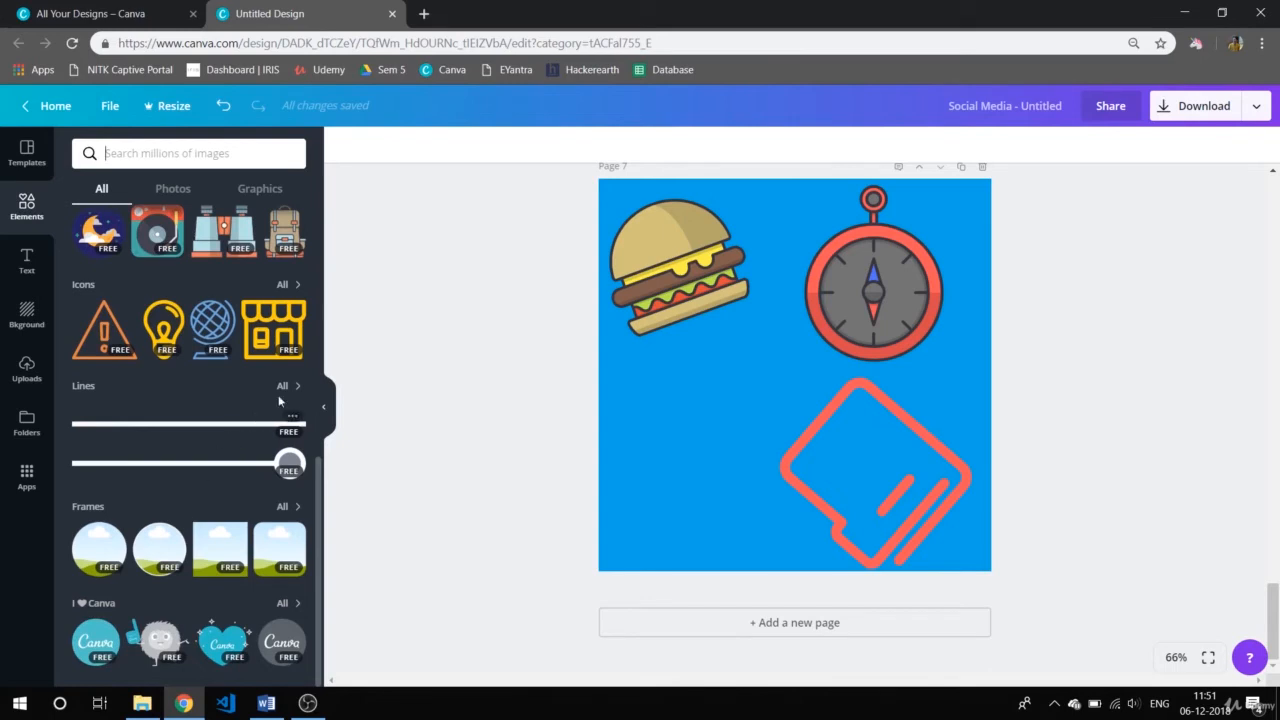
left_click(705, 628)
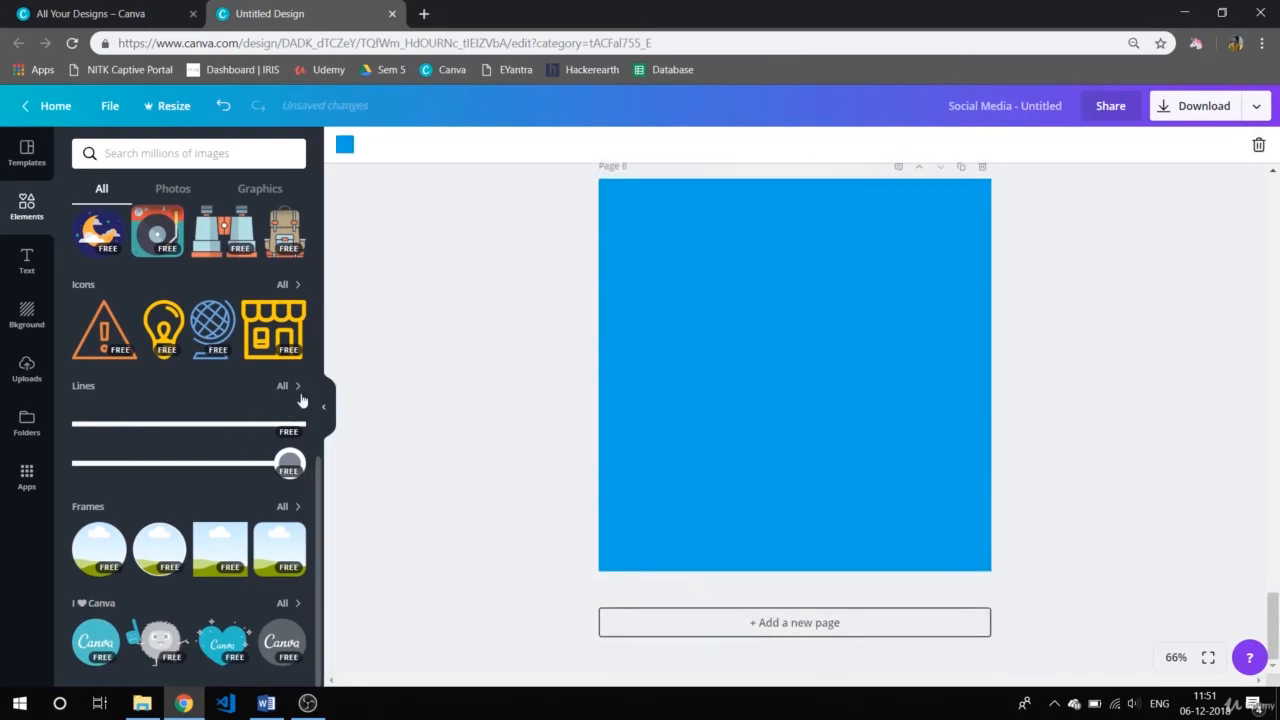
left_click(296, 388)
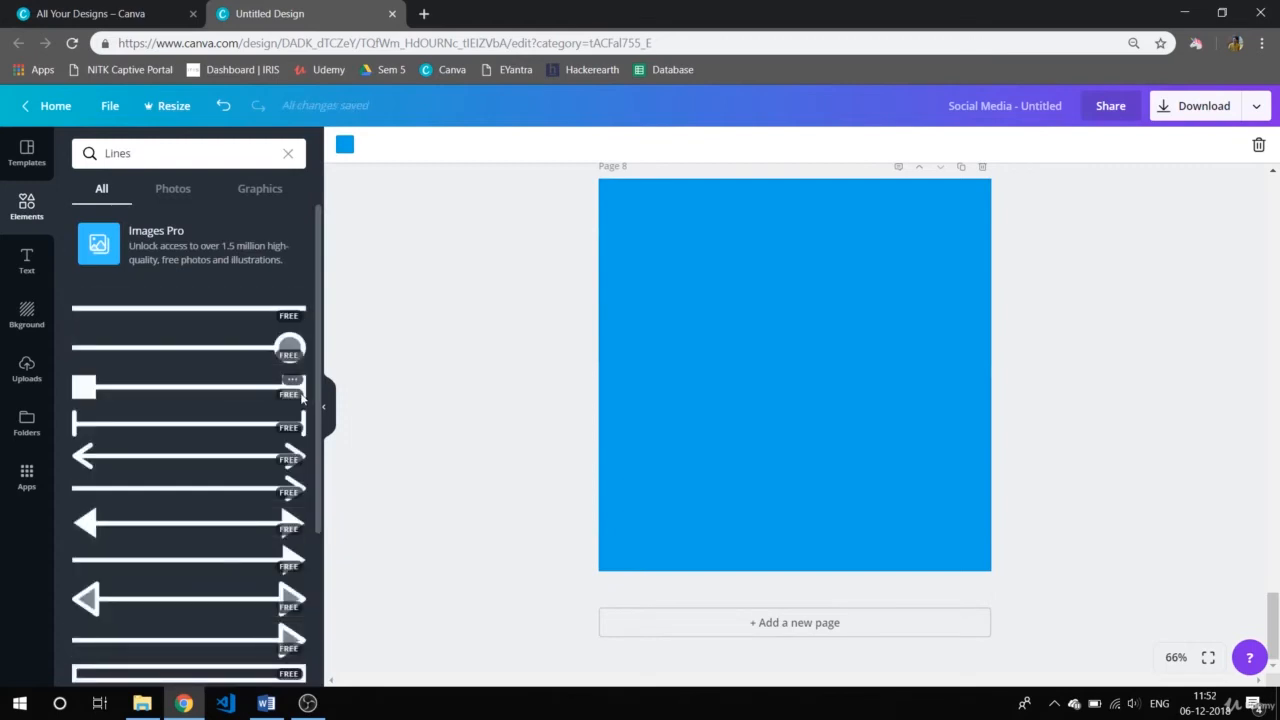
scroll(112, 508, "down", 5)
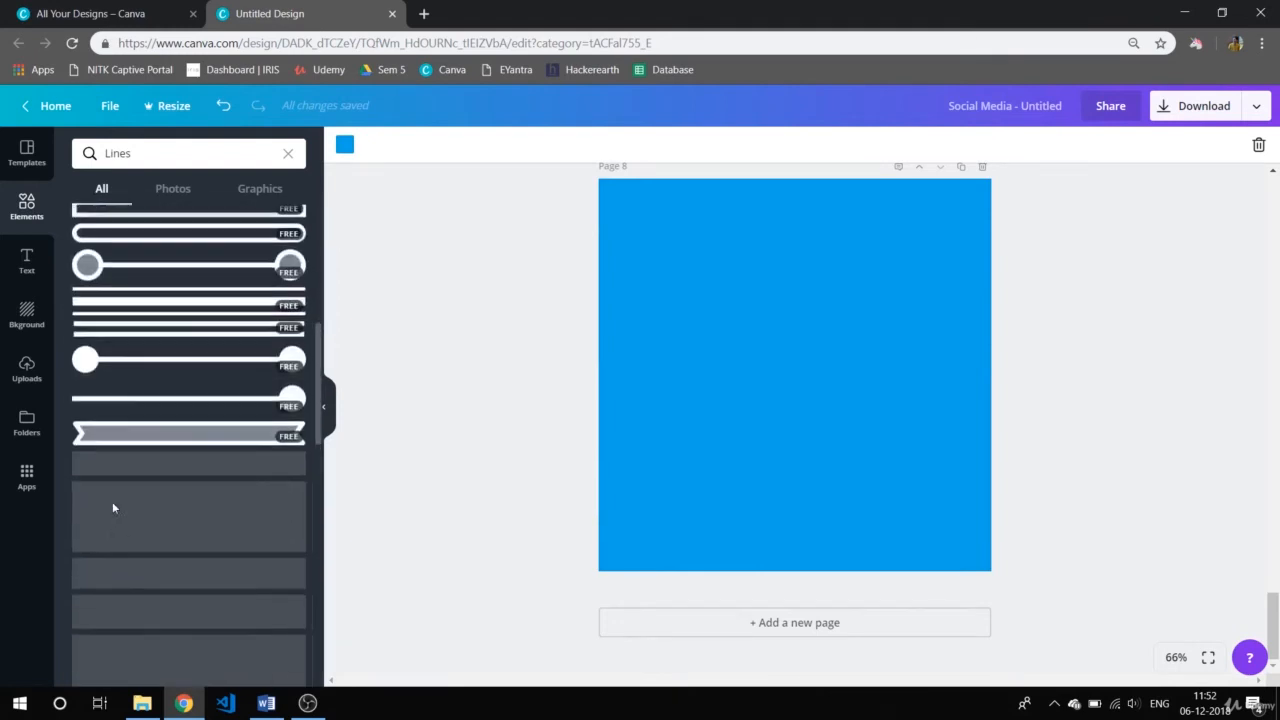
scroll(113, 510, "down", 3)
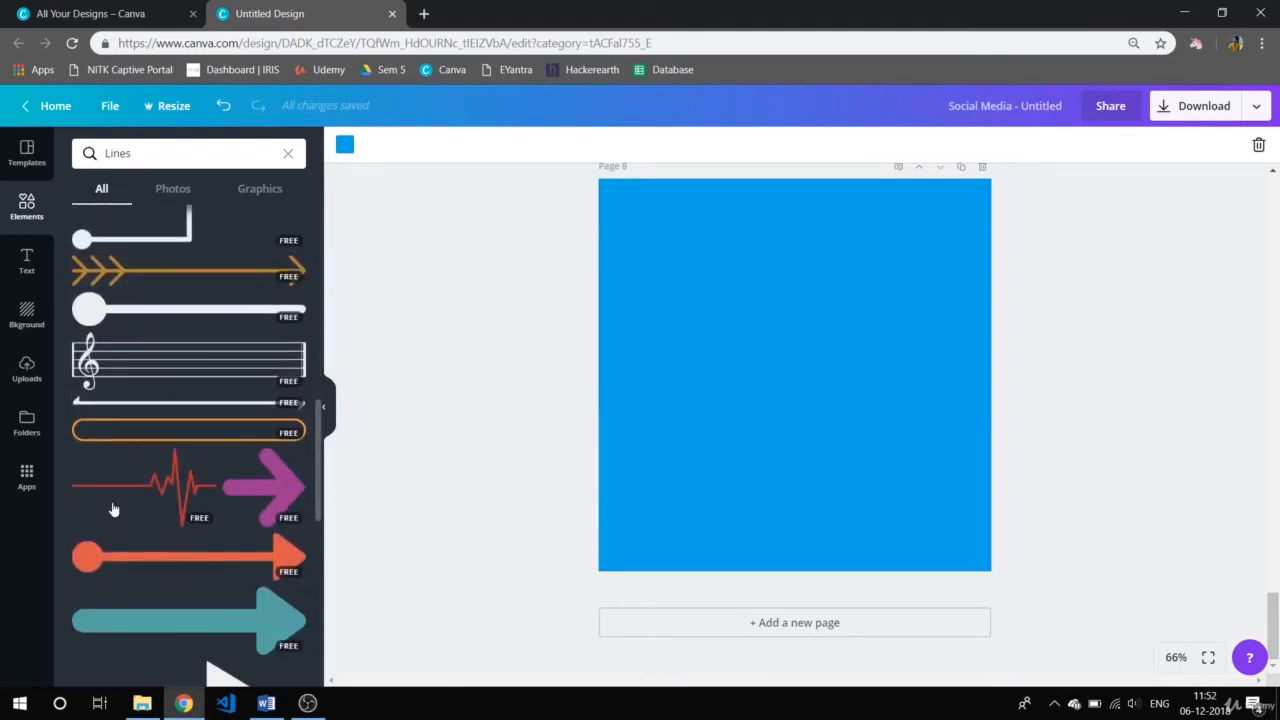
left_click(145, 441)
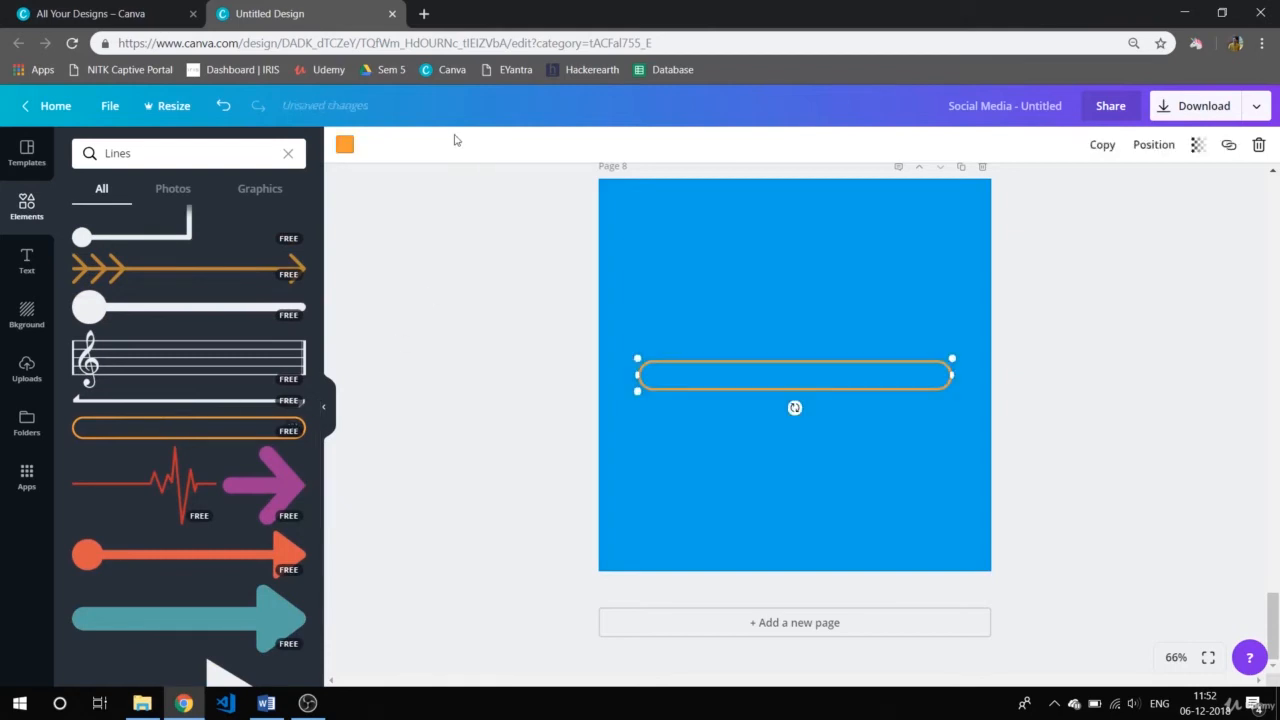
- Recolour the rounded outline with the default palette's orange, shrink it to under a quarter of the page width and place it left, just above the middle
left_click(344, 145)
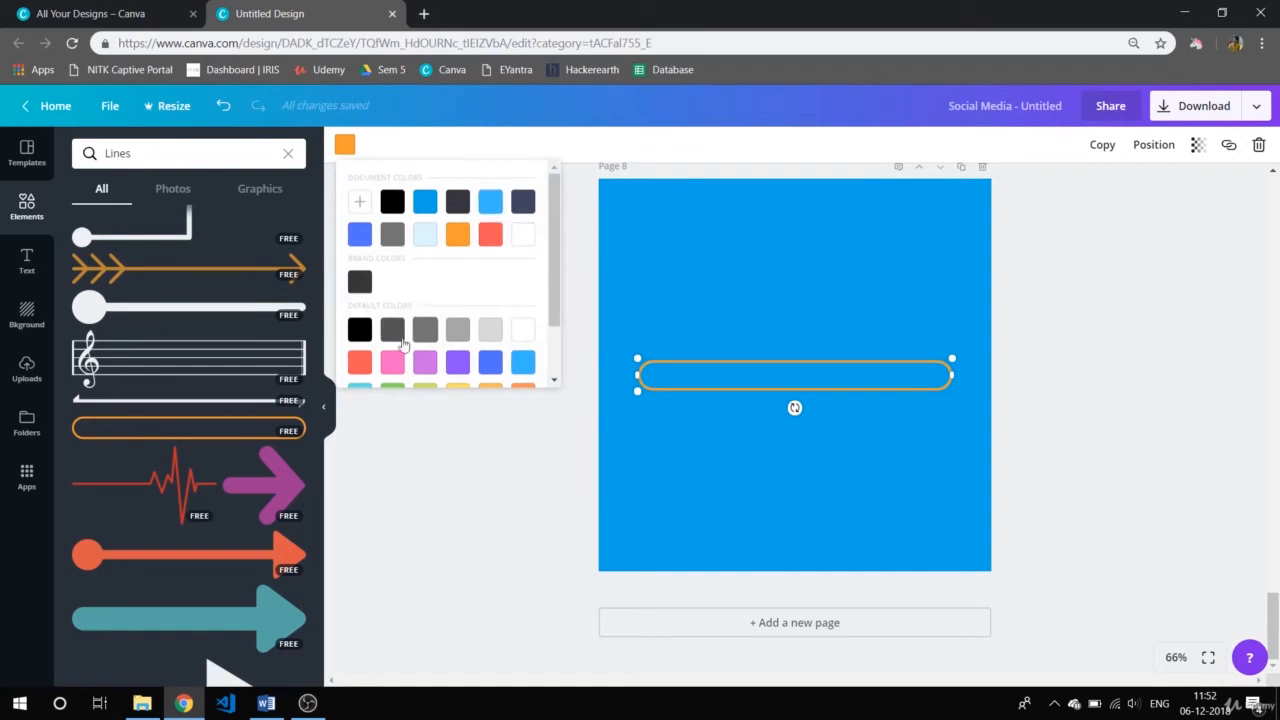
scroll(446, 352, "down", 2)
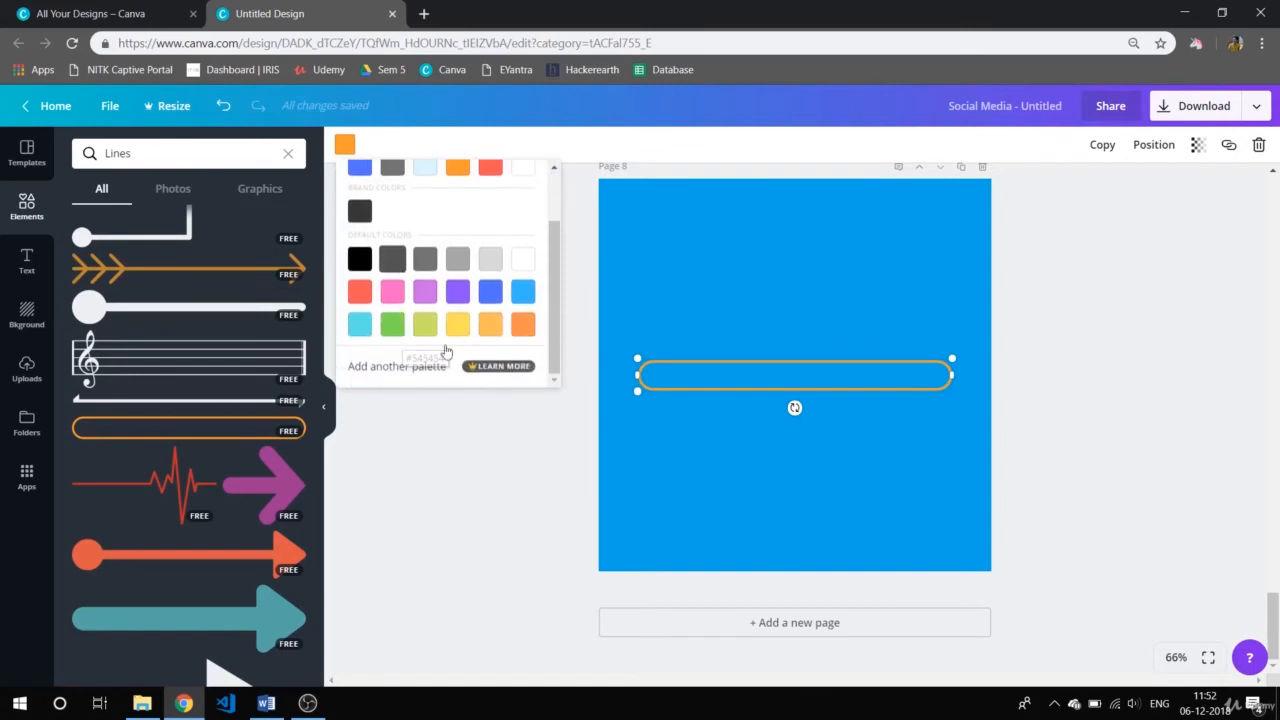
left_click(525, 331)
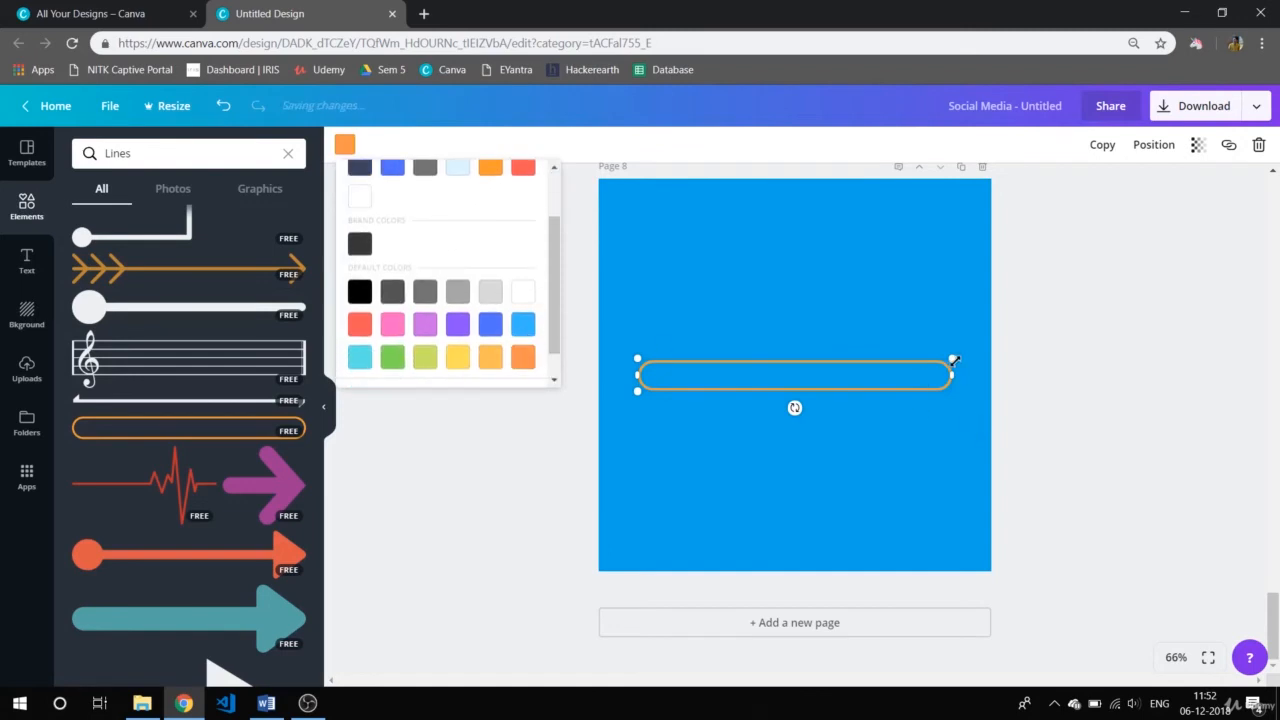
left_click_drag(953, 361, 757, 443)
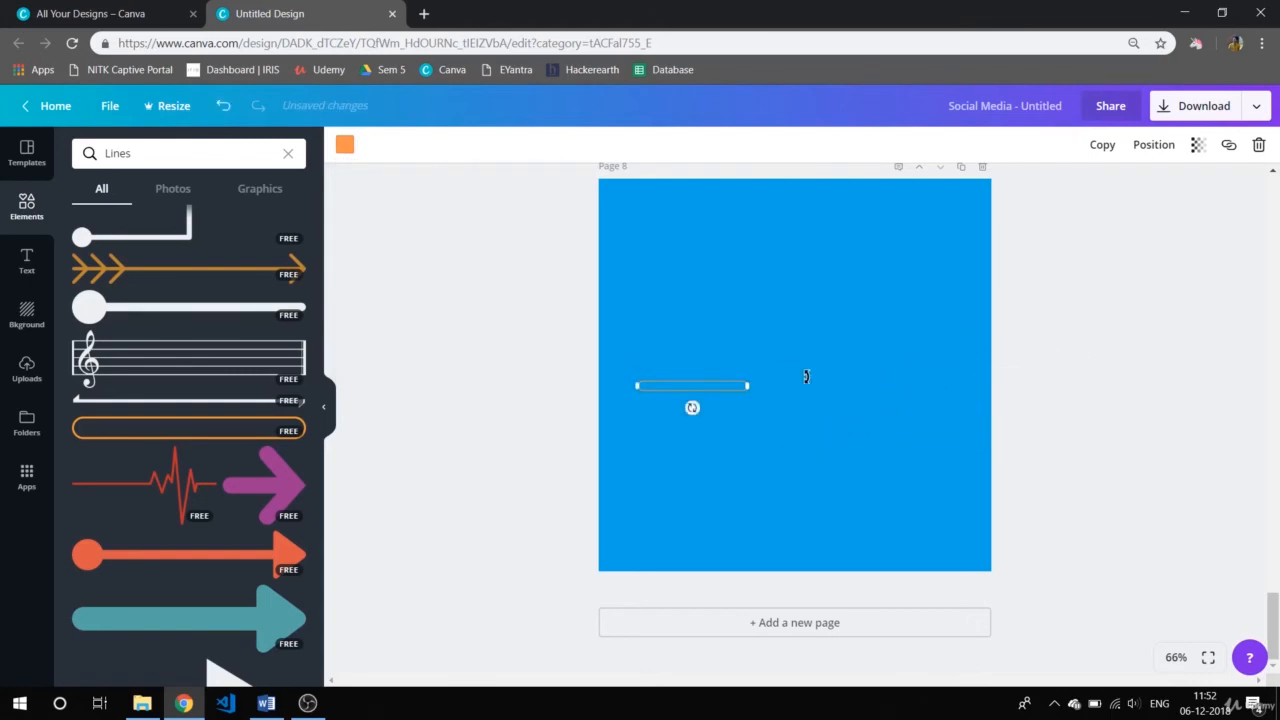
left_click_drag(748, 385, 744, 326)
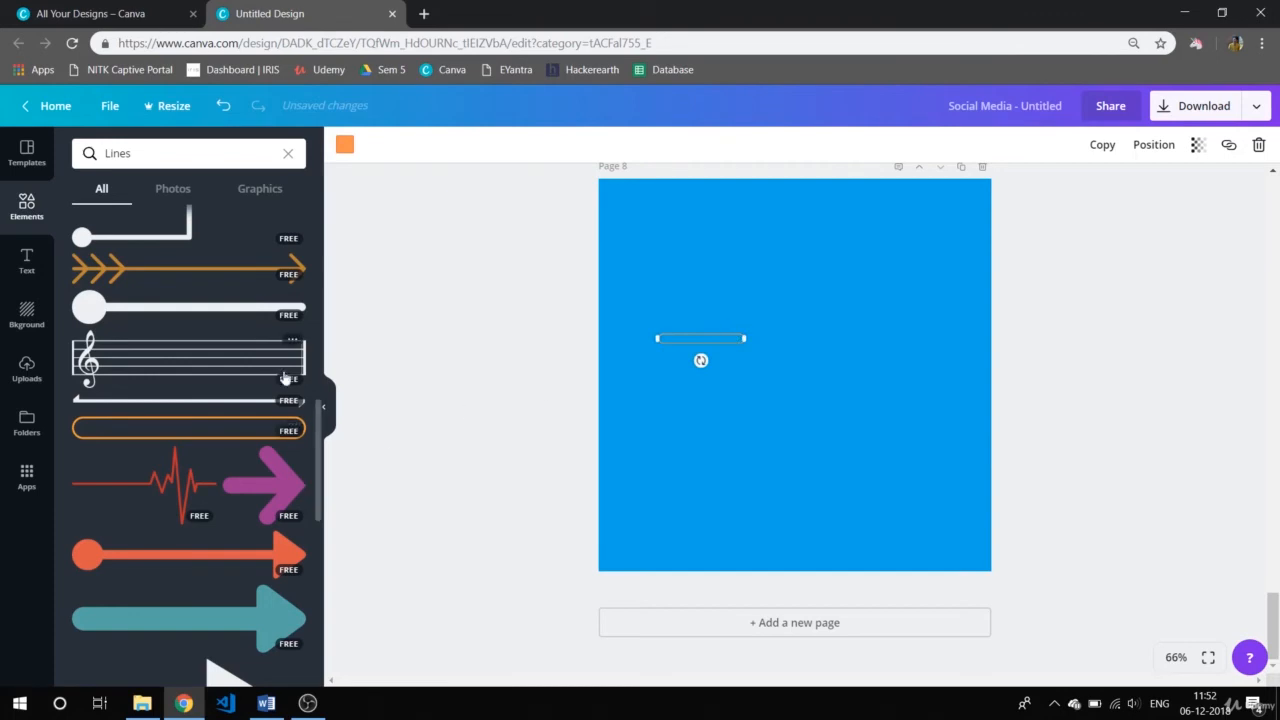
- Add the white line with a round left end, place it below the orange outline, reduce its size and stretch it to a width of 728
left_click(292, 302)
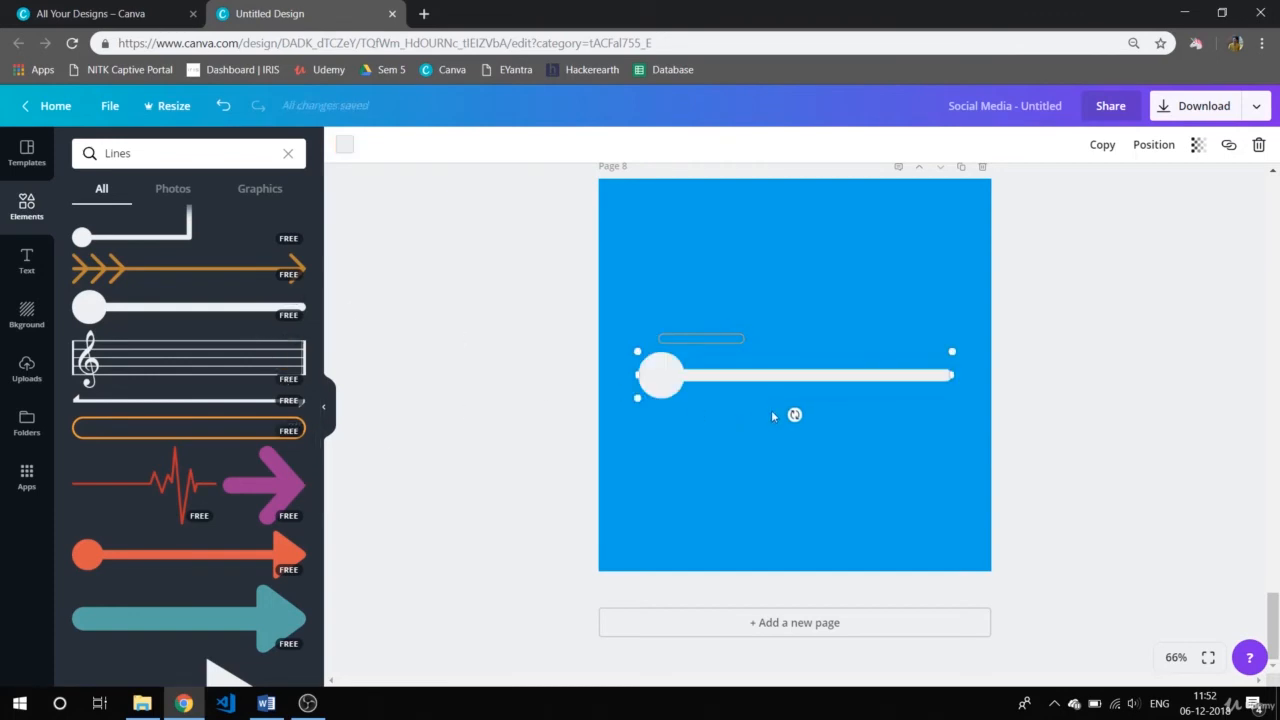
left_click_drag(777, 375, 759, 436)
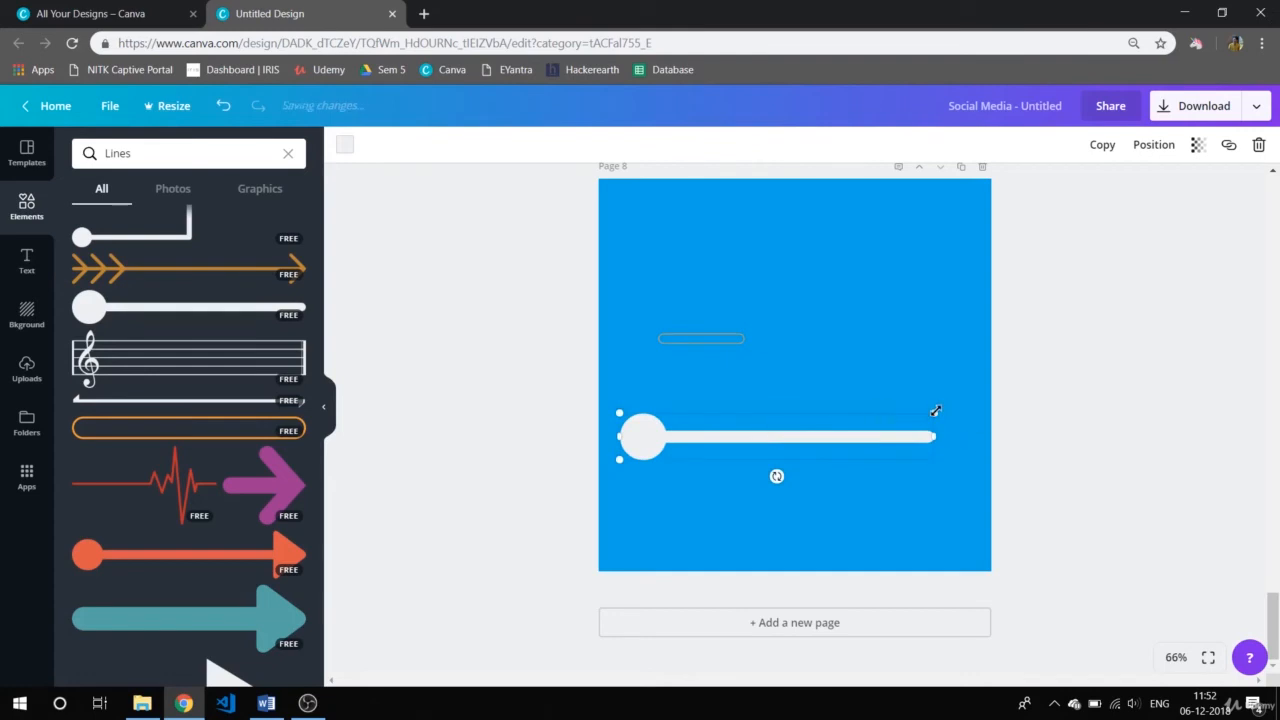
left_click_drag(935, 411, 854, 388)
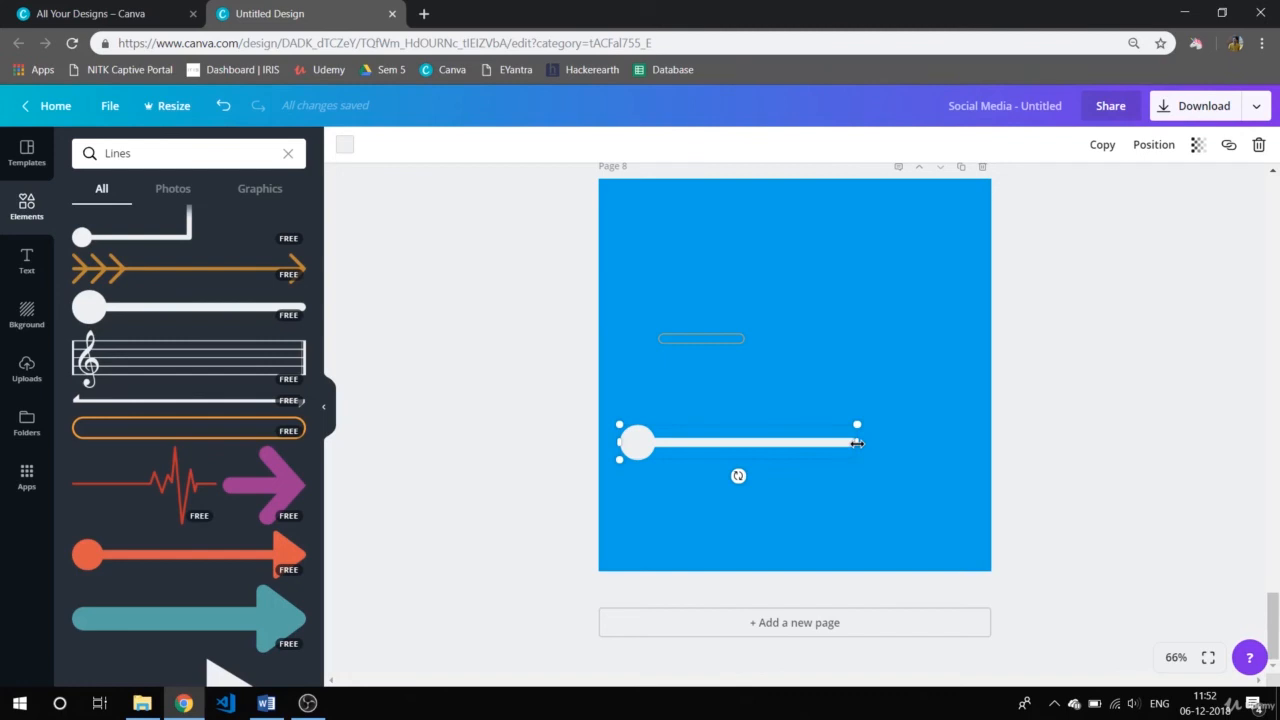
left_click_drag(857, 443, 977, 430)
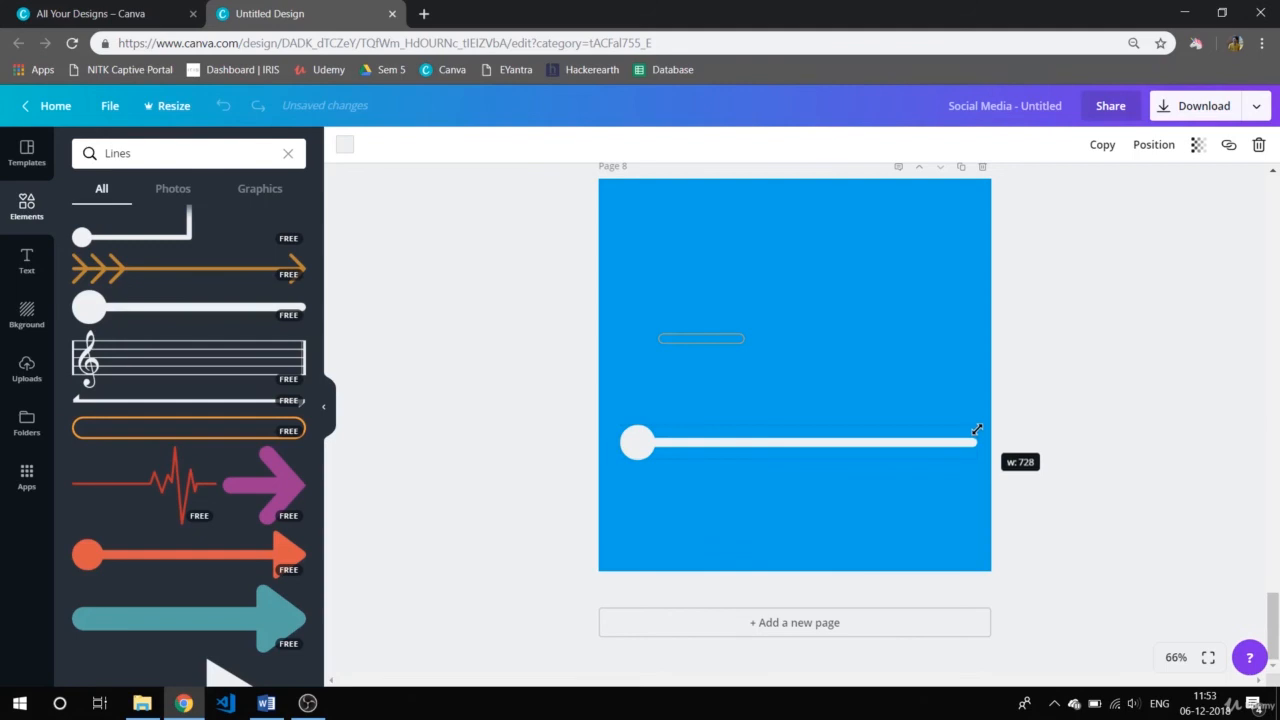
- Make the white line thinner, stretch it to nearly the full page width and move it up just below the orange outline
left_click_drag(977, 430, 763, 515)
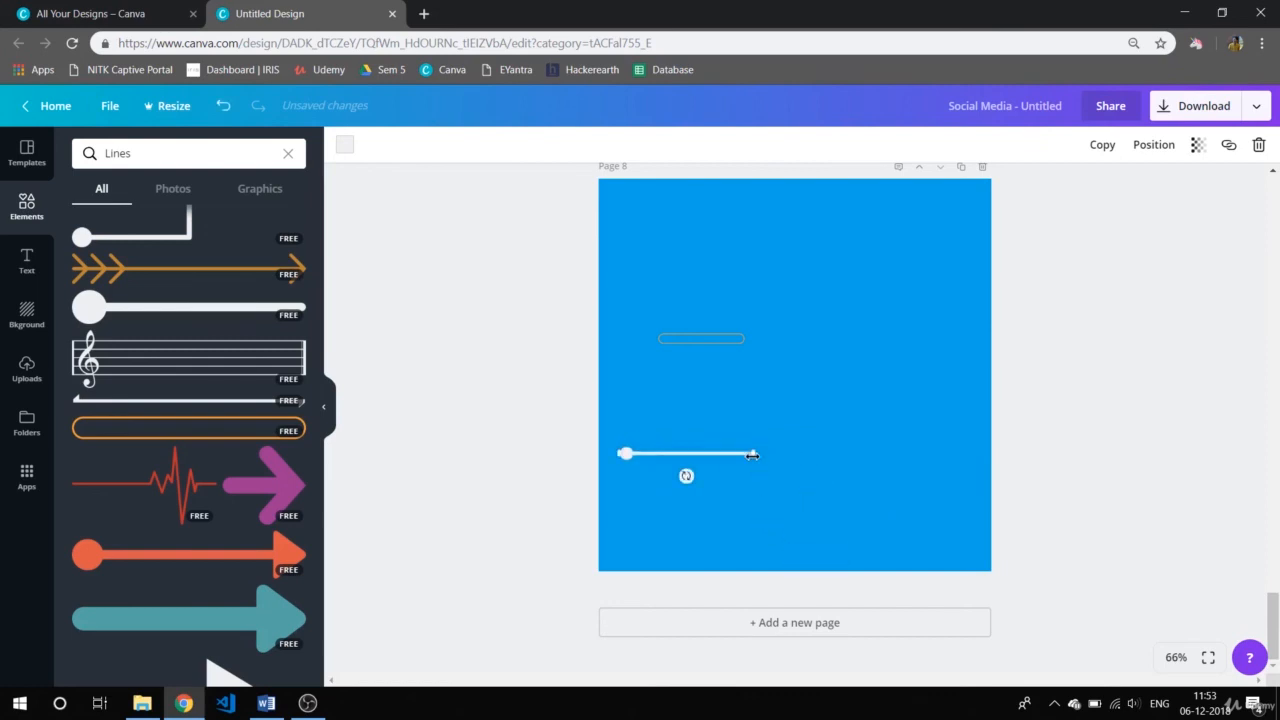
left_click_drag(752, 454, 967, 454)
left_click(1205, 397)
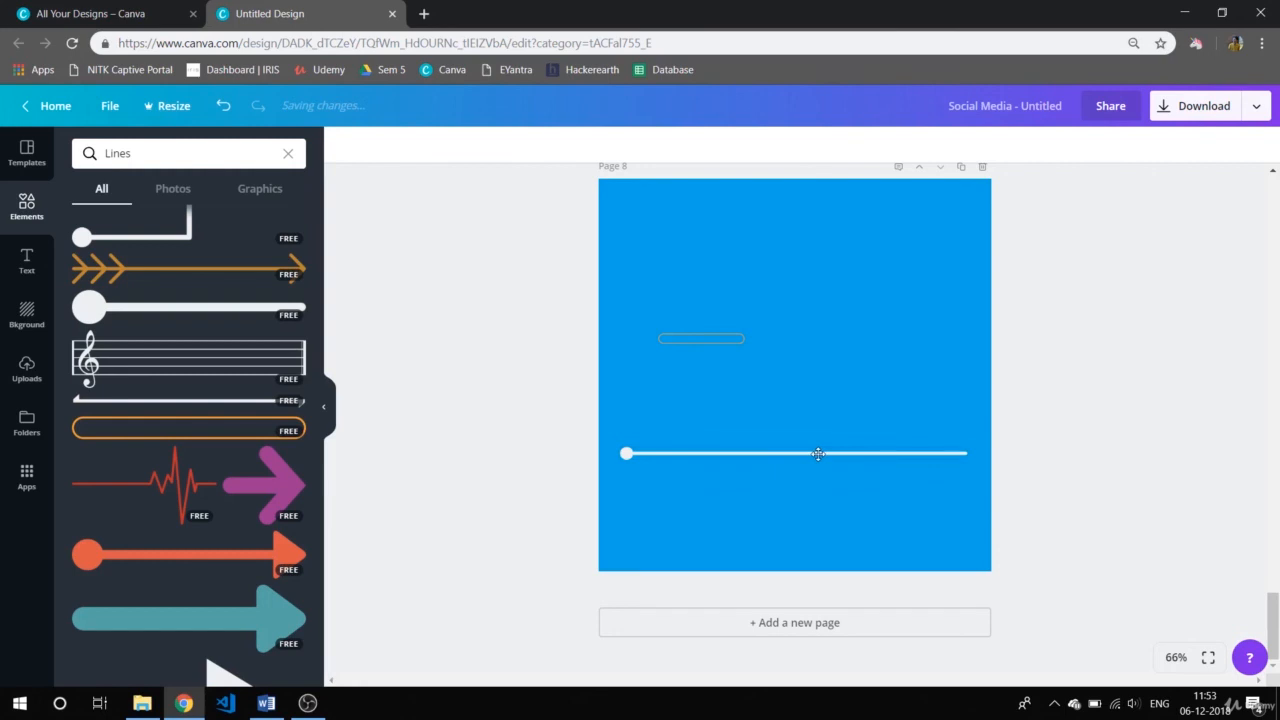
left_click_drag(818, 454, 826, 389)
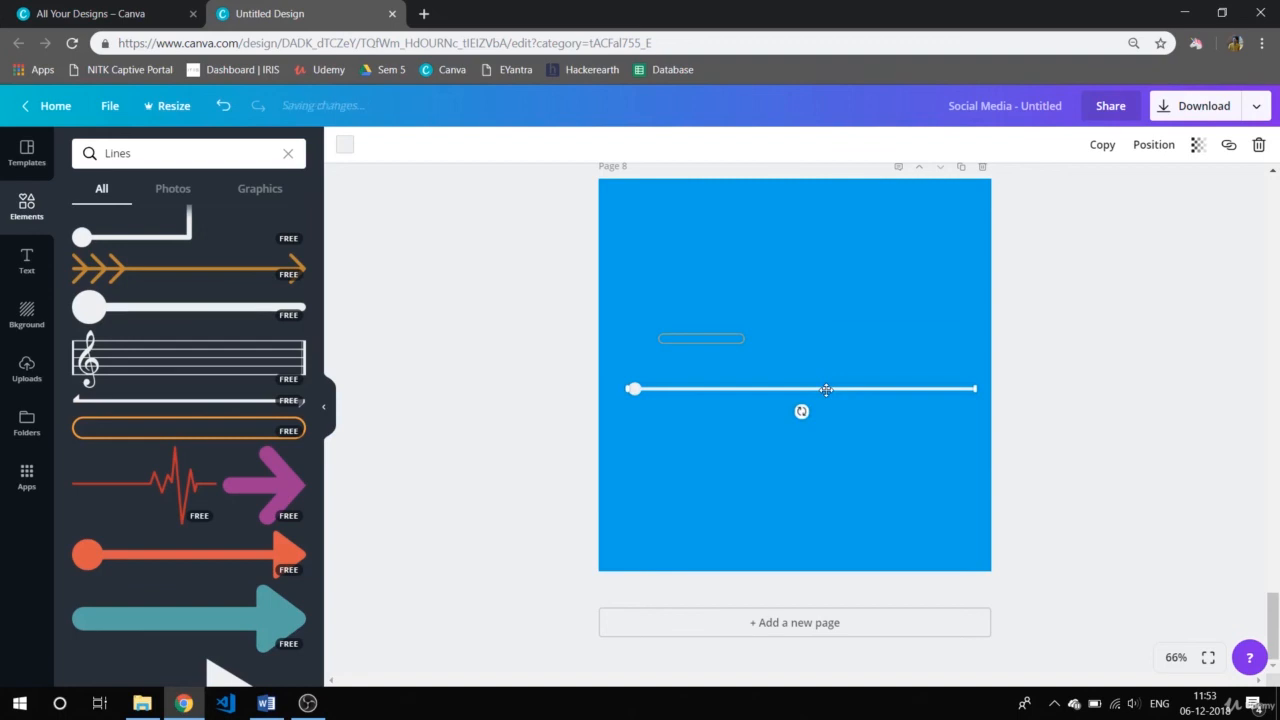
- Add the purple Rounded Arrow, slim it down to about three quarters of the page width and place it below the white line
left_click(288, 457)
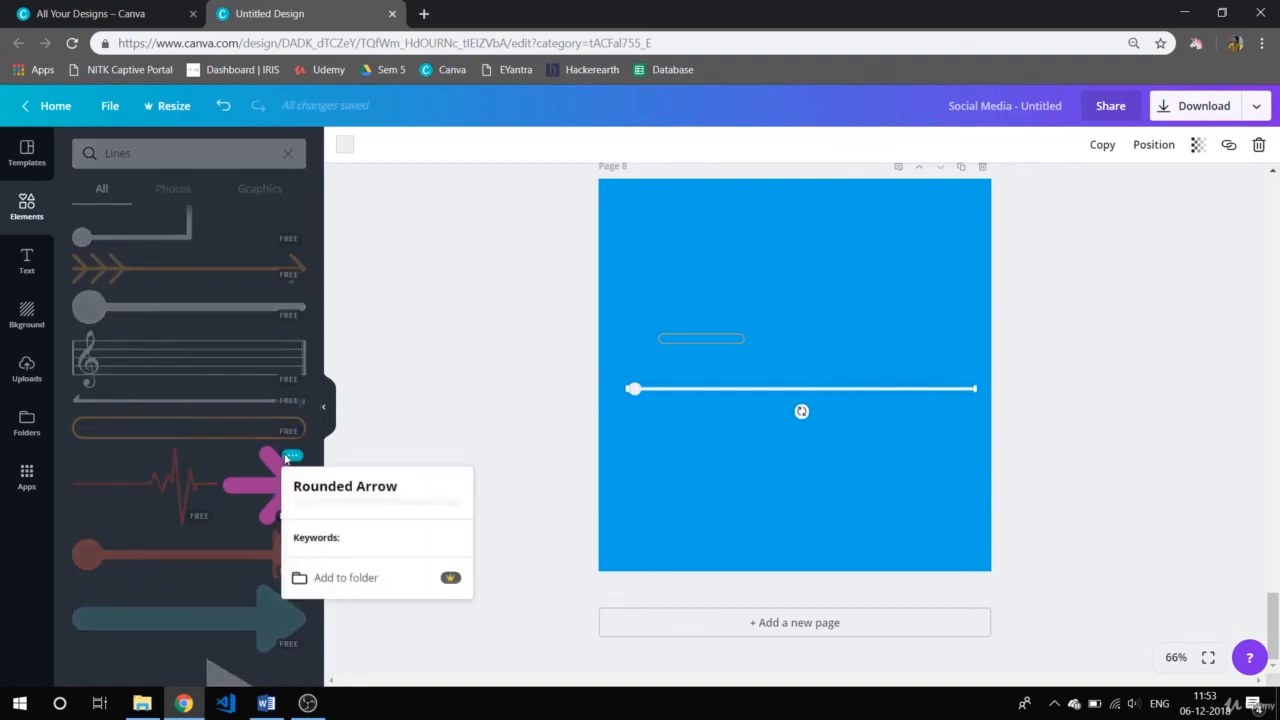
left_click(267, 485)
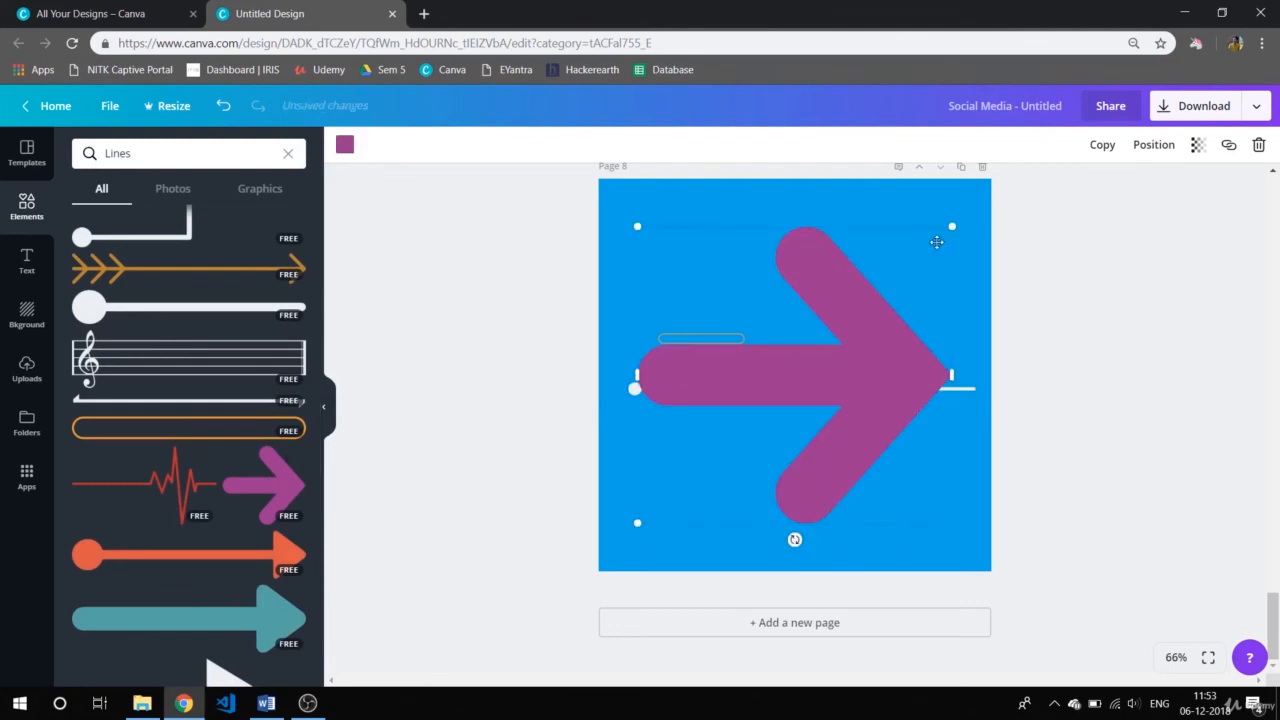
left_click_drag(950, 230, 952, 480)
left_click(1097, 394)
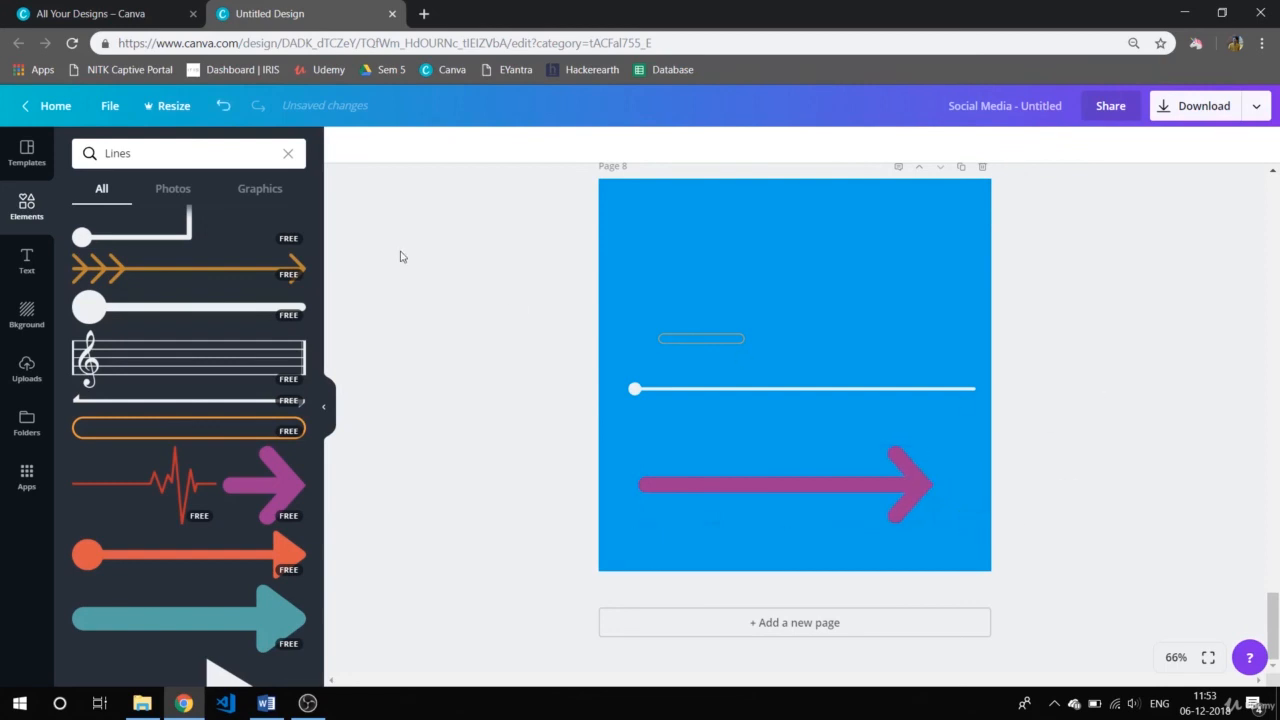
- Clear the Lines search to get back to the element category overview
scroll(193, 278, "down", 5)
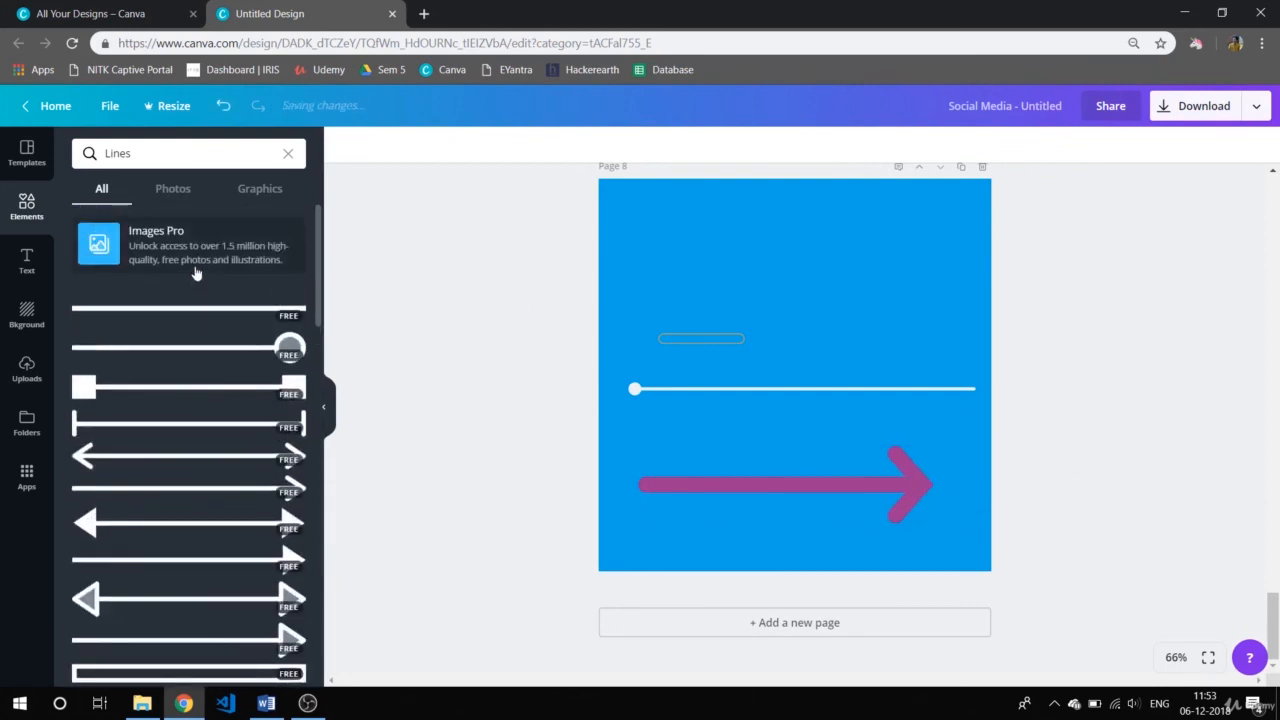
left_click(286, 156)
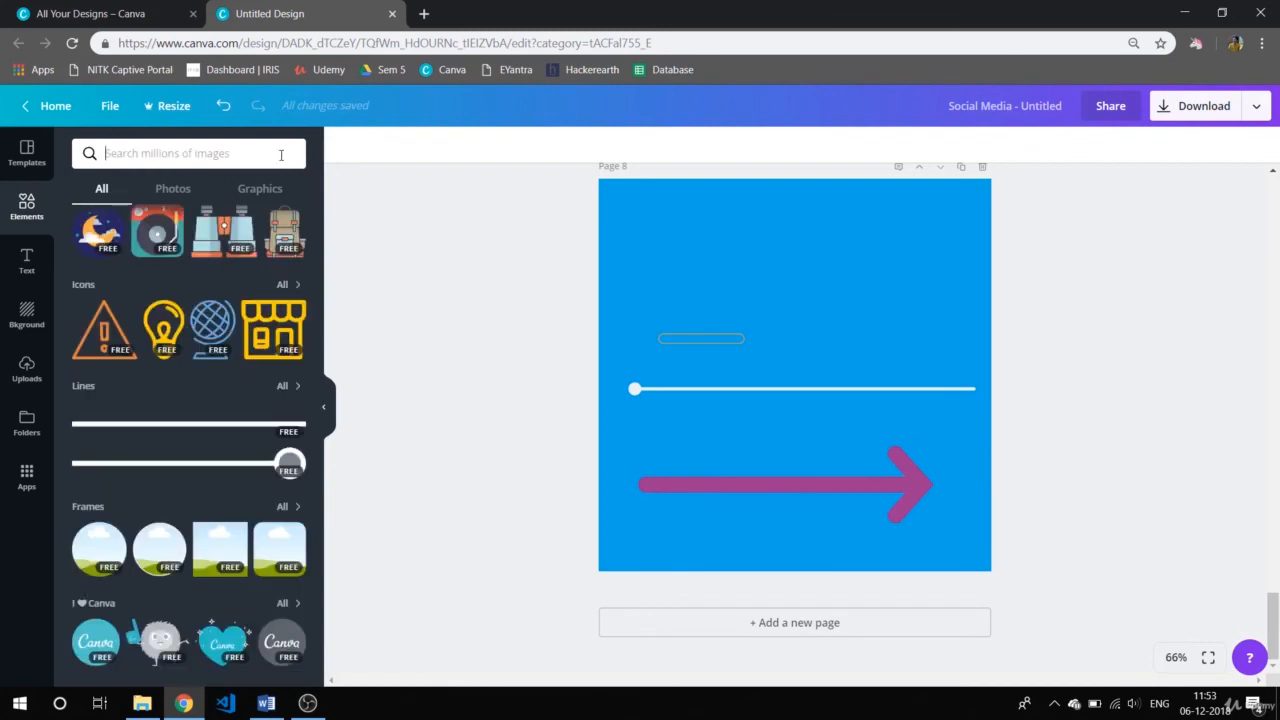